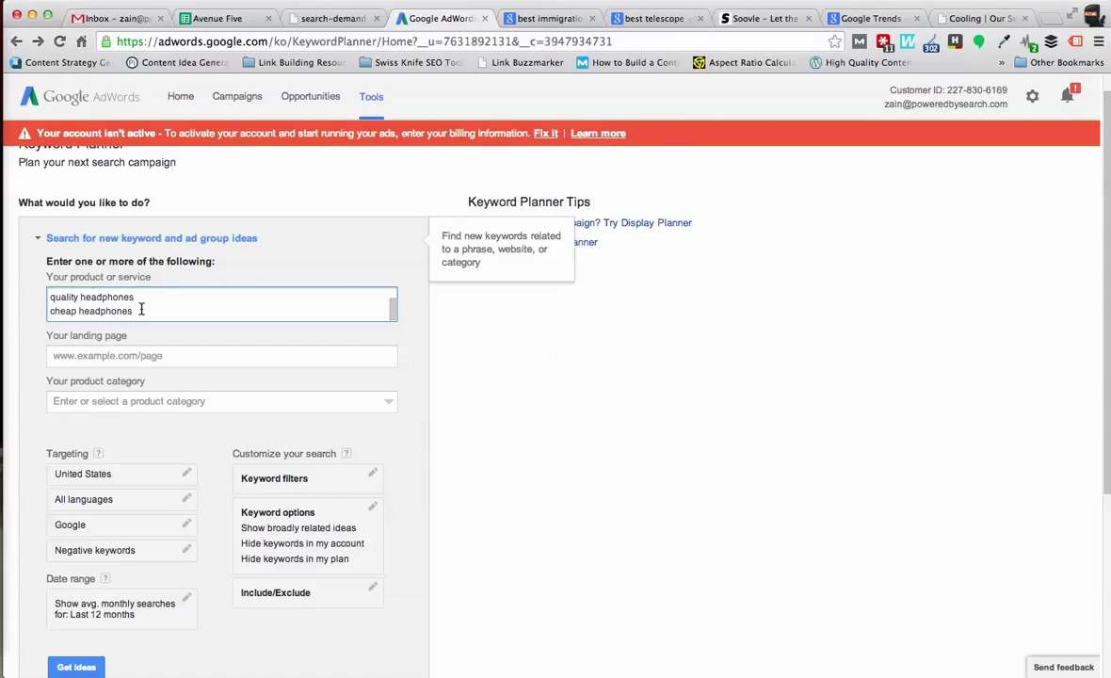
# Step: Check the entered seed terms and get ideas for best headphones, quality headphones and cheap headphones
pyautogui.press('Up')
pyautogui.press('Up')
pyautogui.press('Up')
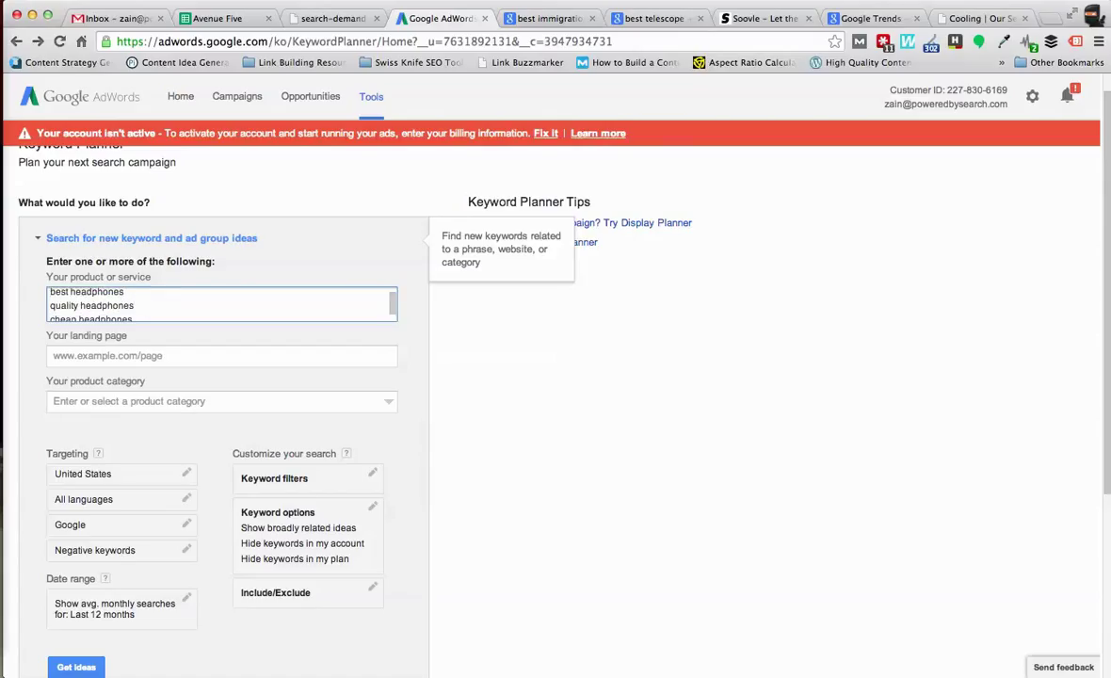
pyautogui.press('Down')
pyautogui.press('Down')
pyautogui.press('Up')
pyautogui.press('Up')
pyautogui.press('Down')
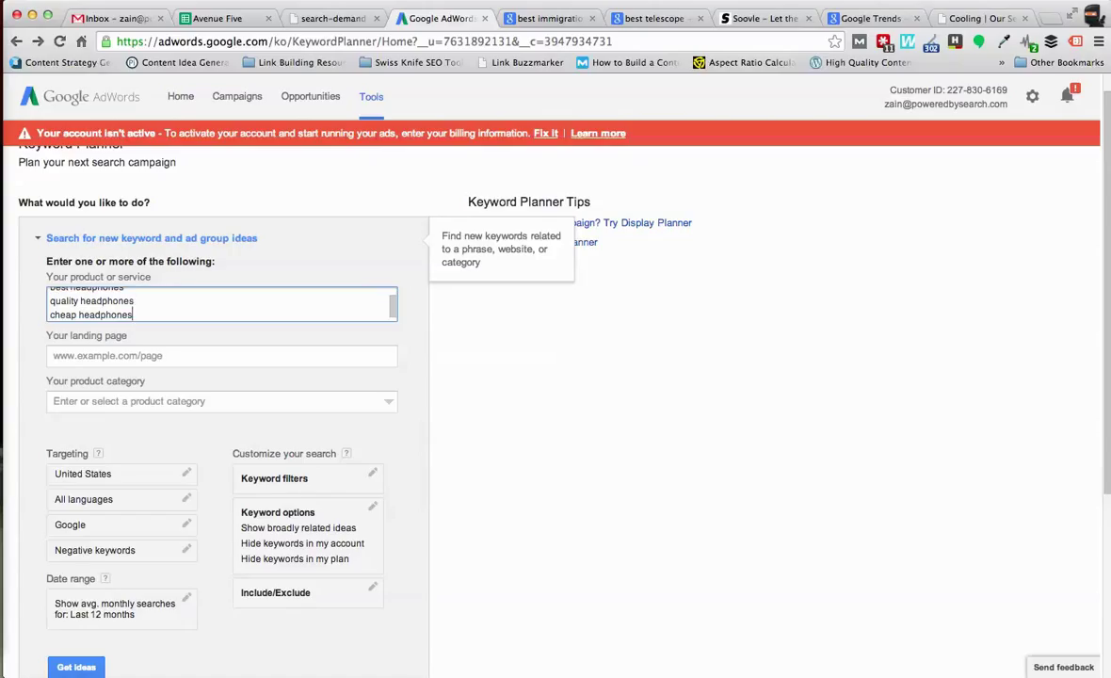
pyautogui.click(441, 388)
pyautogui.scroll(-1, 441, 389)
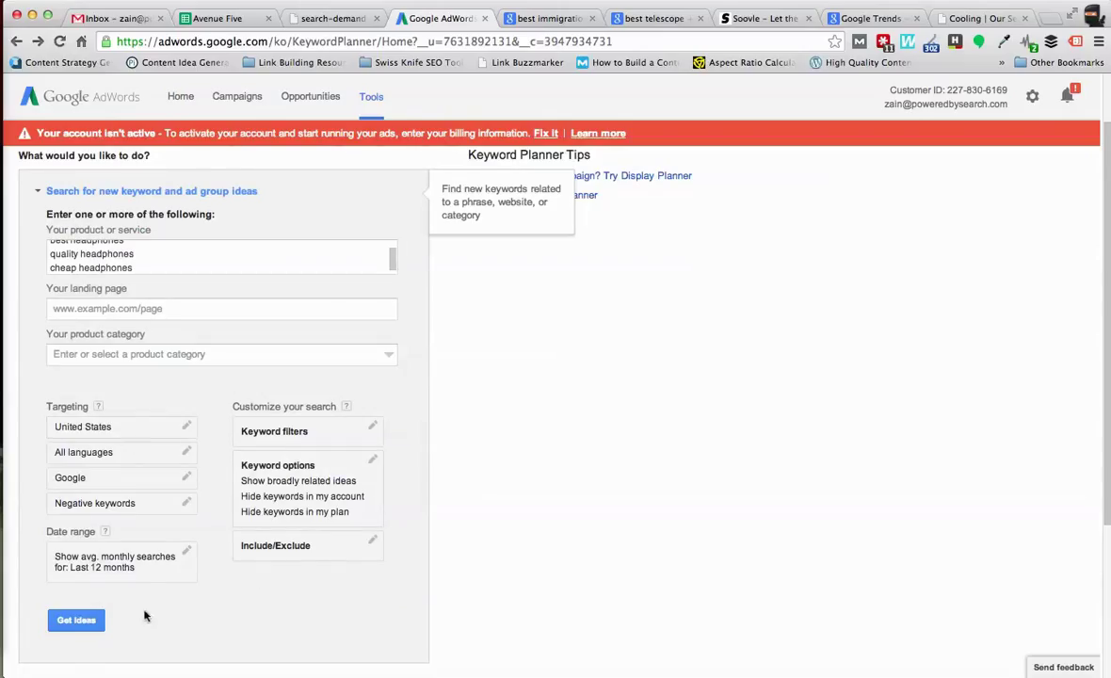
pyautogui.click(77, 620)
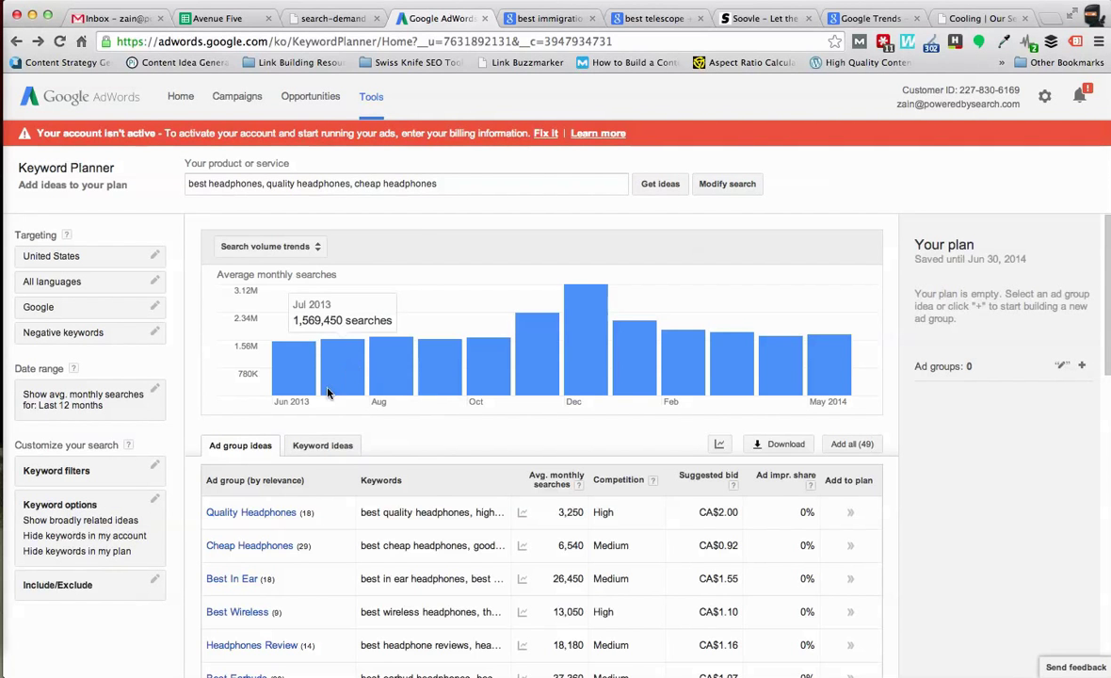
# Step: Look over the ad group ideas, review the keywords in the Quality Headphones group, and return to the list
pyautogui.scroll(-2, 466, 478)
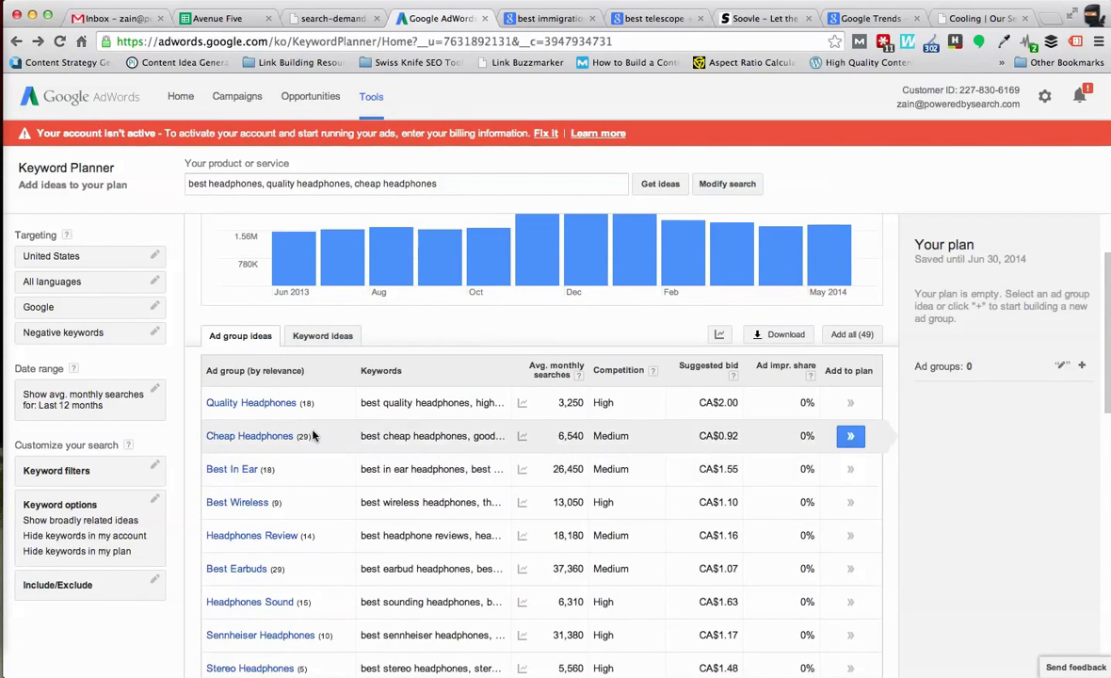
pyautogui.scroll(-1, 256, 537)
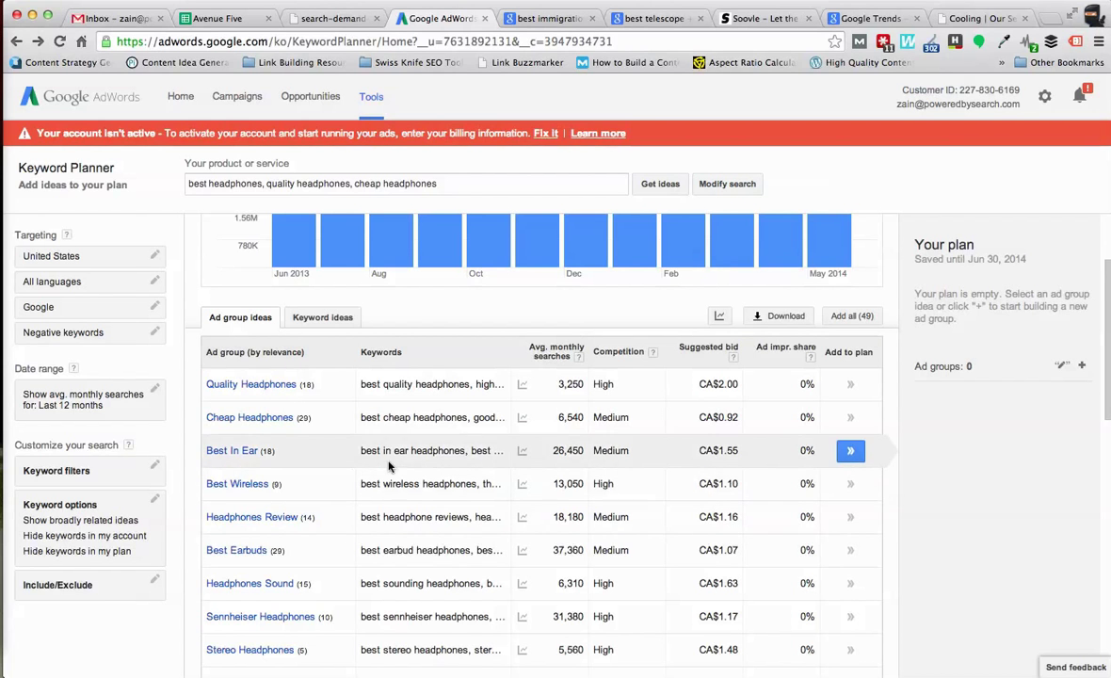
pyautogui.scroll(-1, 348, 477)
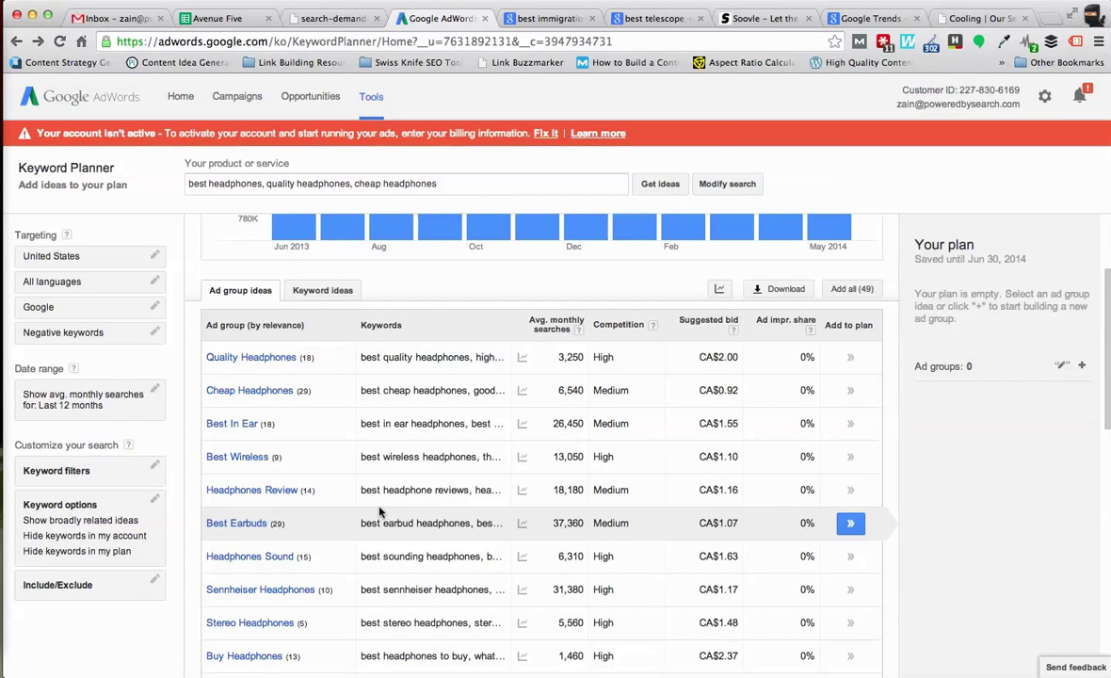
pyautogui.scroll(-1, 311, 443)
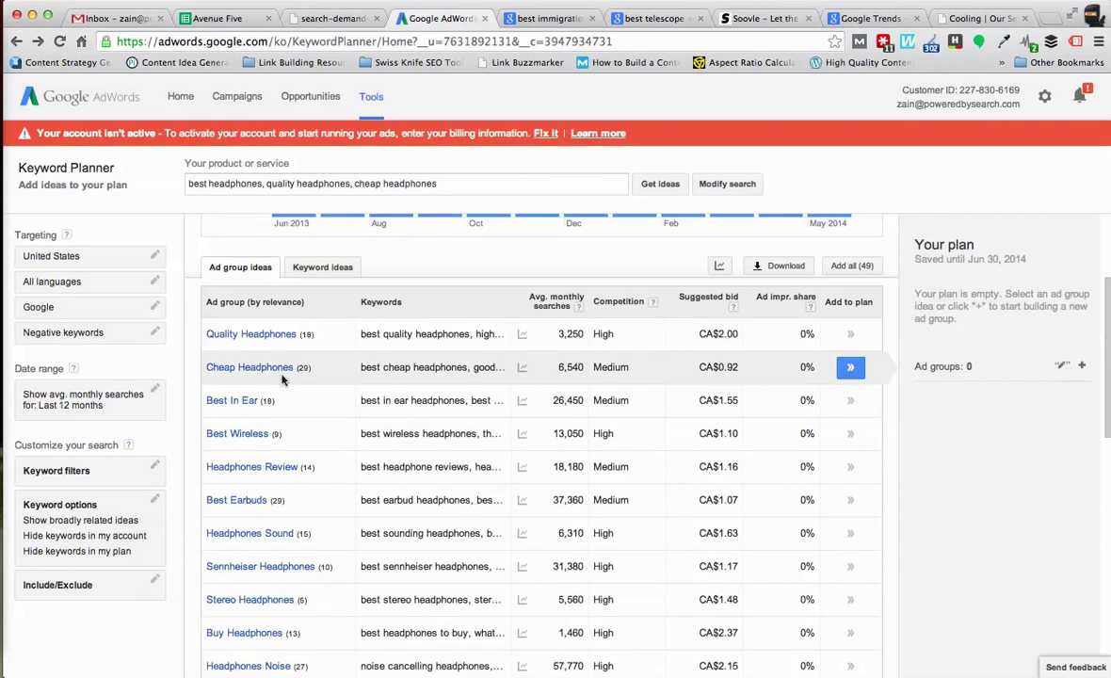
pyautogui.click(282, 338)
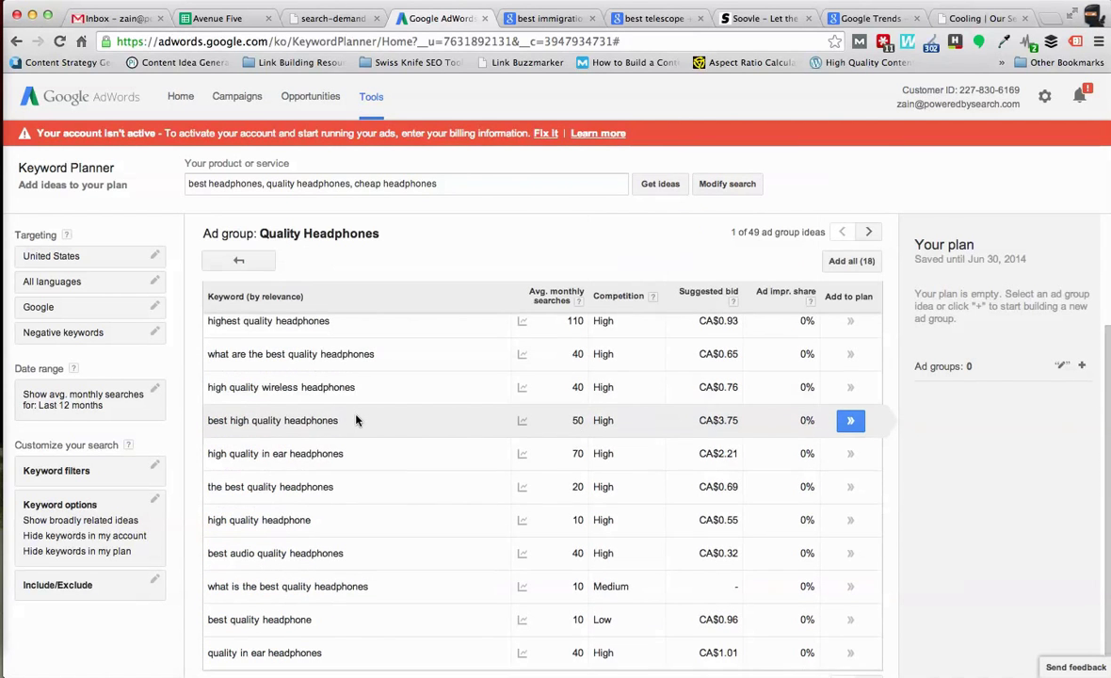
pyautogui.scroll(-1, 321, 462)
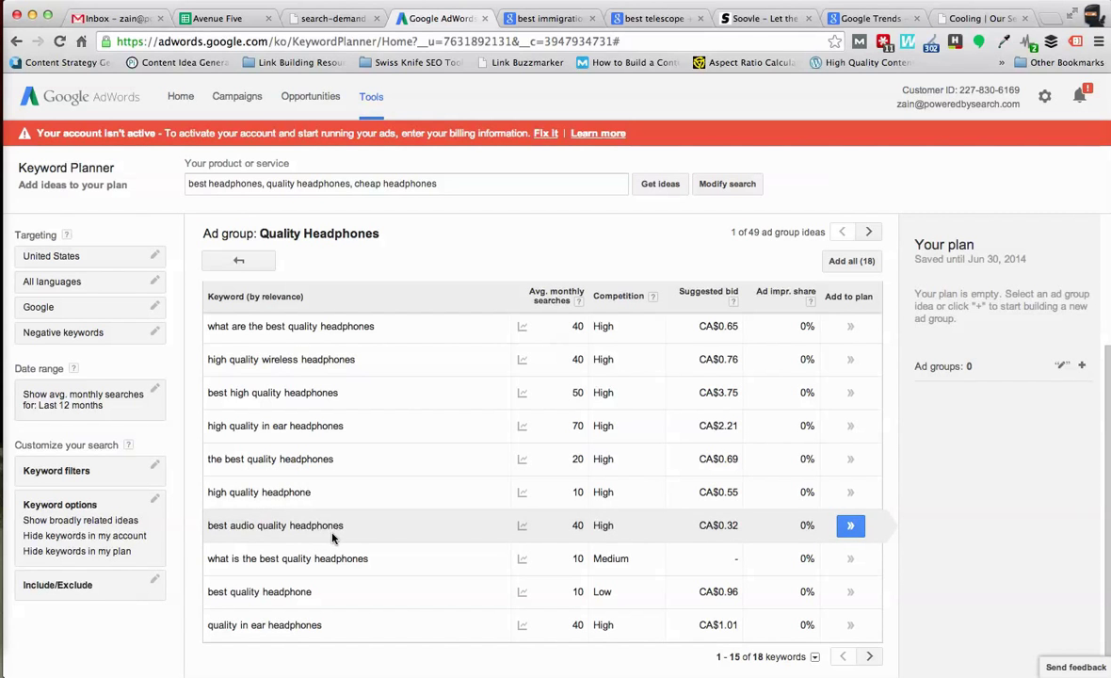
pyautogui.scroll(-1, 356, 560)
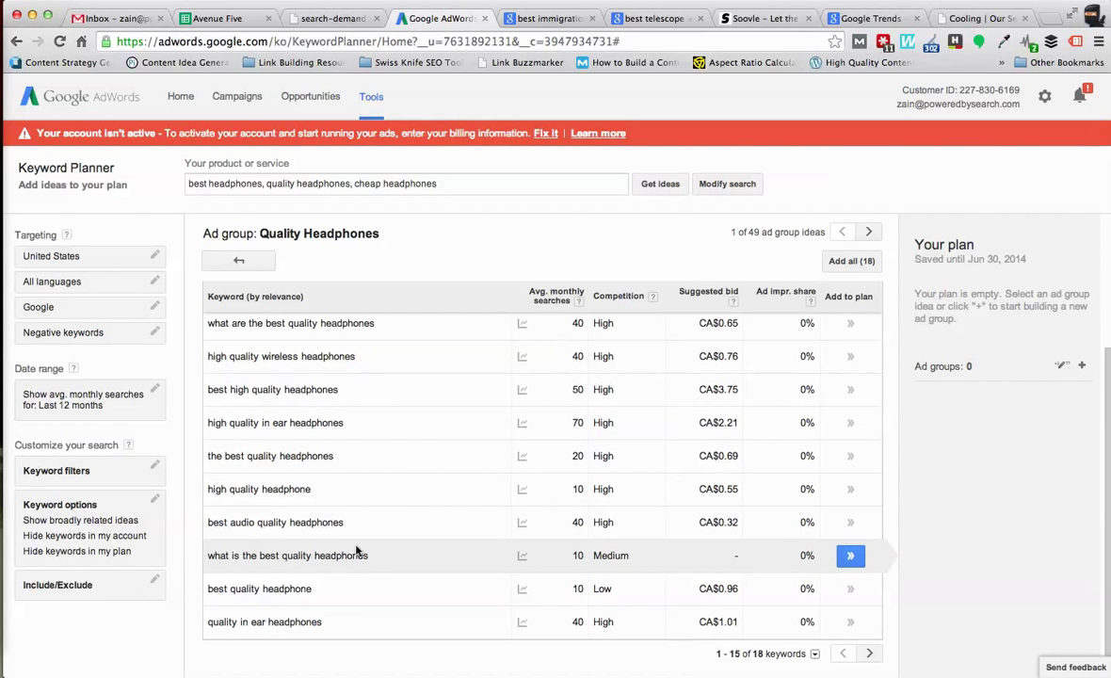
pyautogui.click(242, 264)
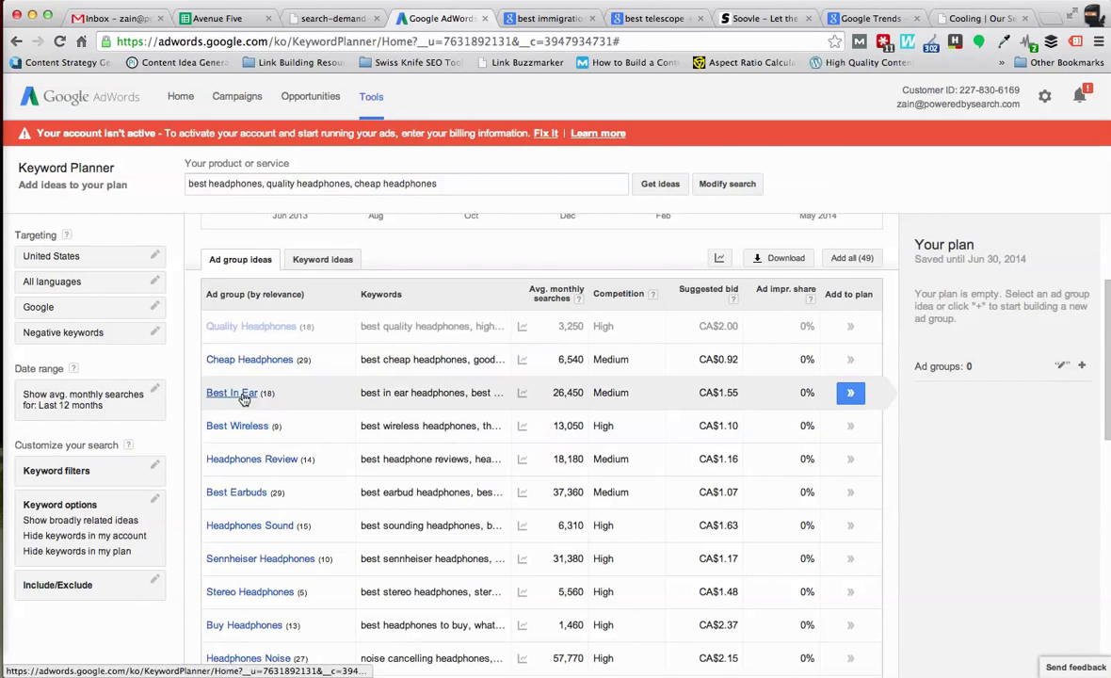
# Step: View the Best In Ear and Best Wireless ad groups one after the other, returning to the list each time
pyautogui.click(225, 377)
pyautogui.click(239, 261)
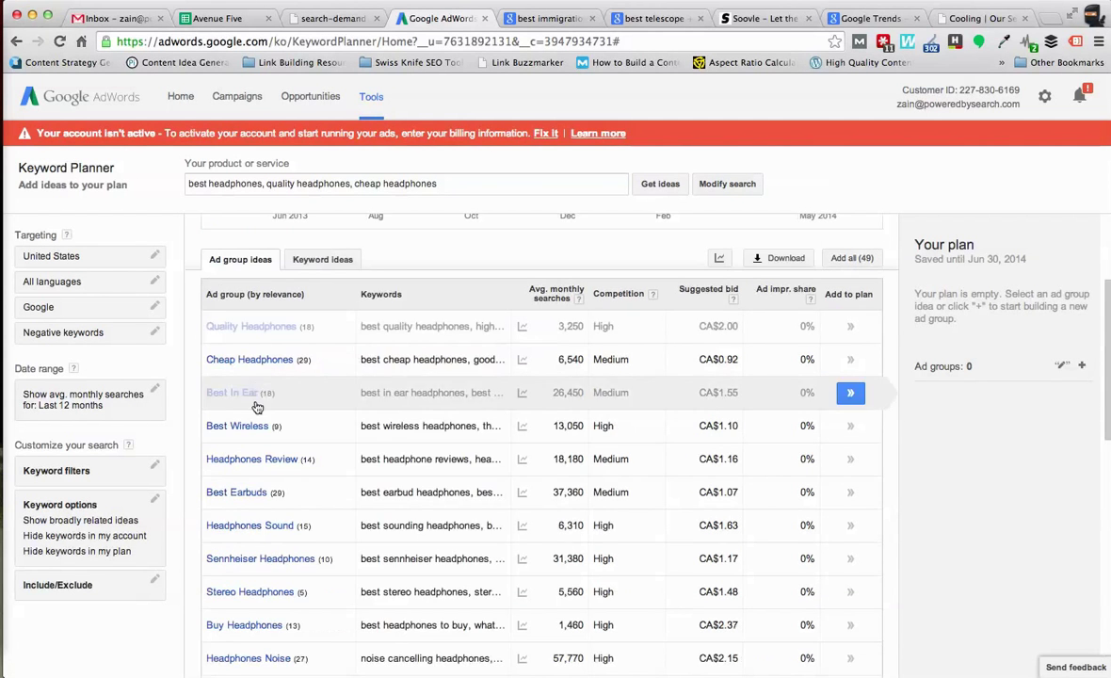
pyautogui.click(237, 426)
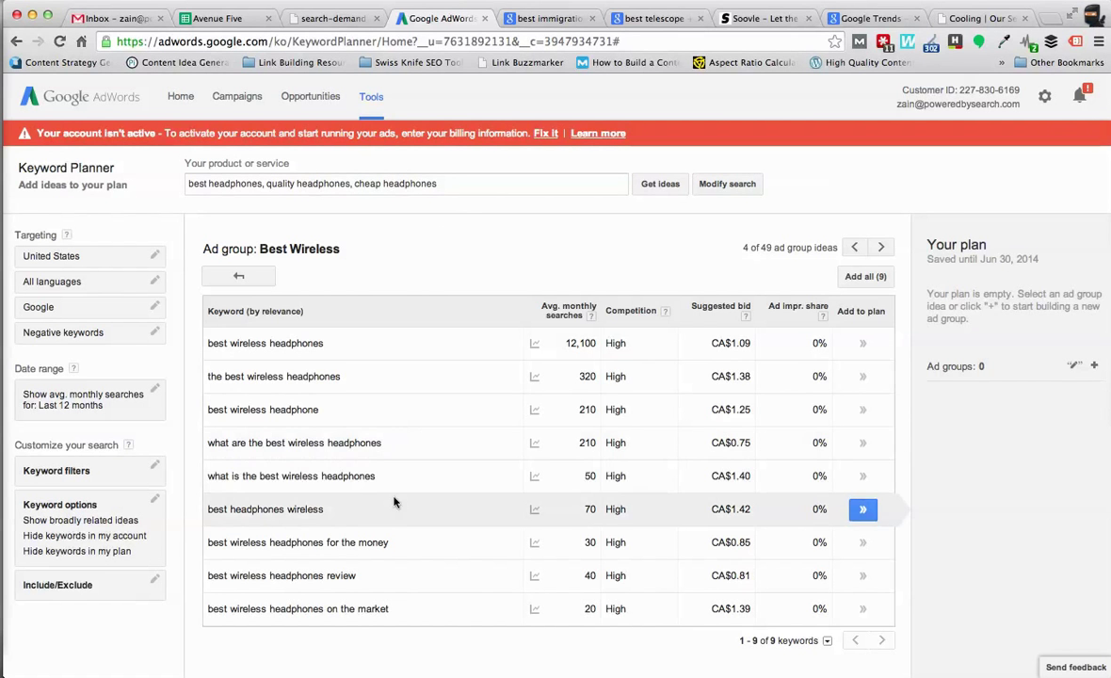
pyautogui.click(239, 276)
# Step: Examine the remaining ad group ideas listed after Best Wireless for headphone content topics
pyautogui.scroll(-5, 281, 463)
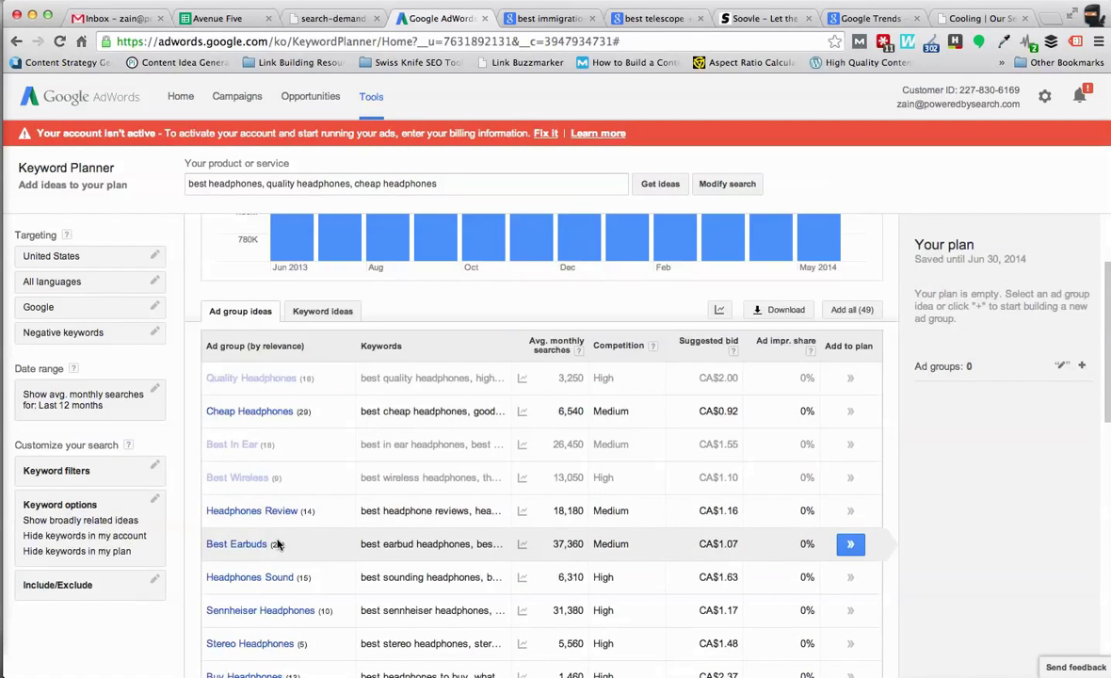
pyautogui.scroll(-1, 276, 554)
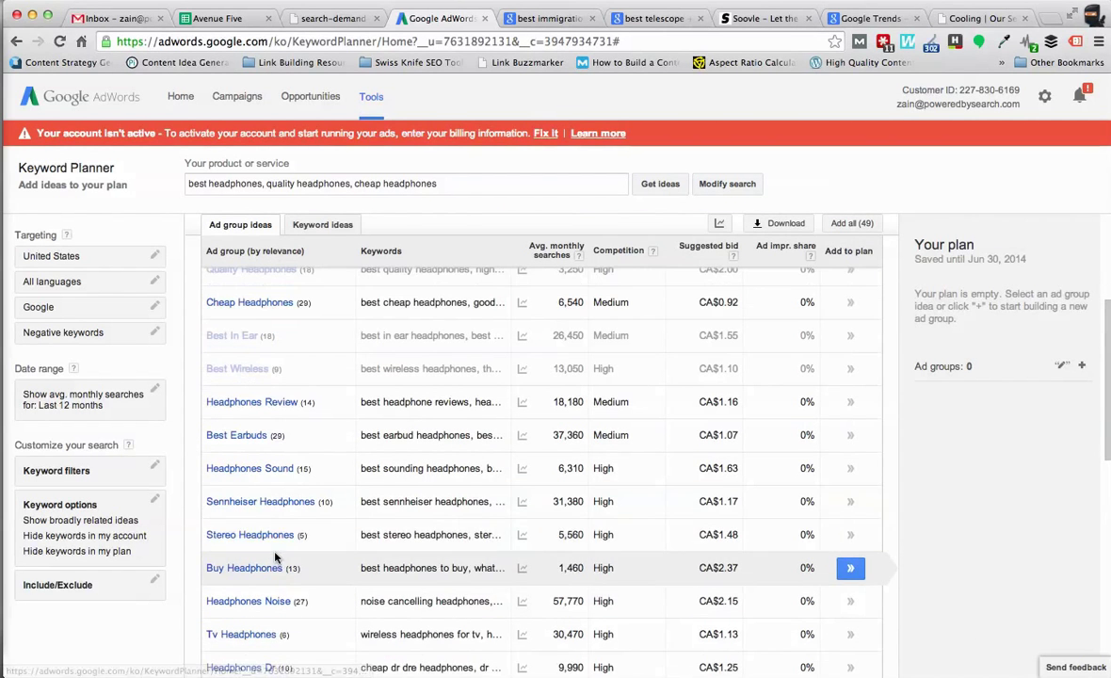
pyautogui.scroll(-3, 269, 594)
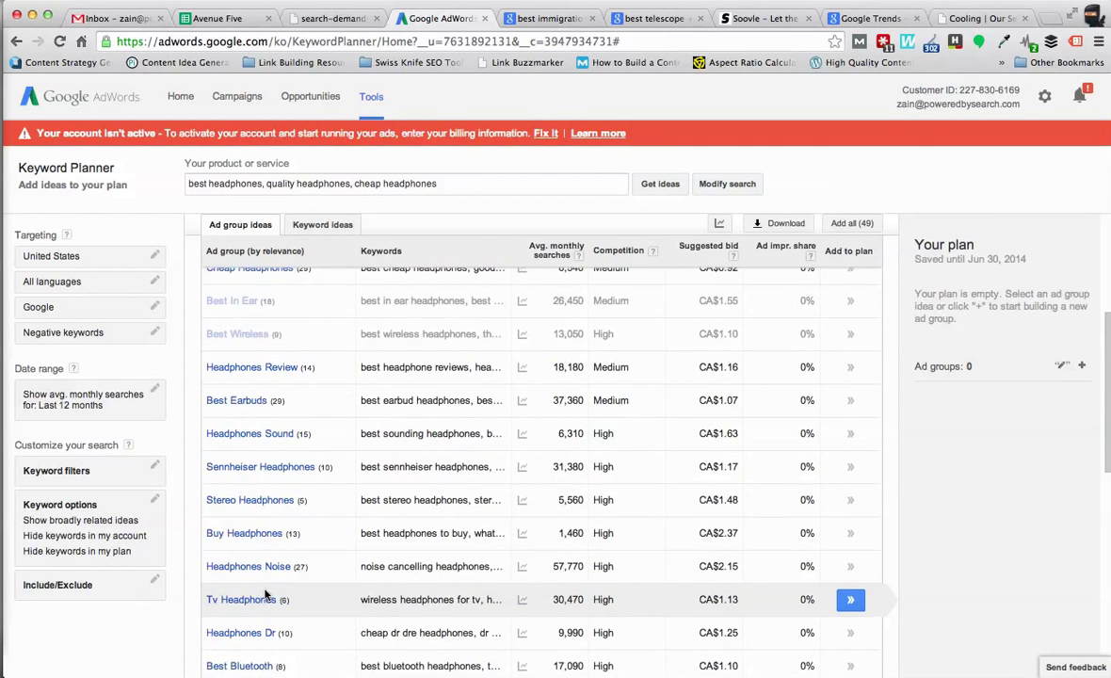
pyautogui.scroll(5, 273, 591)
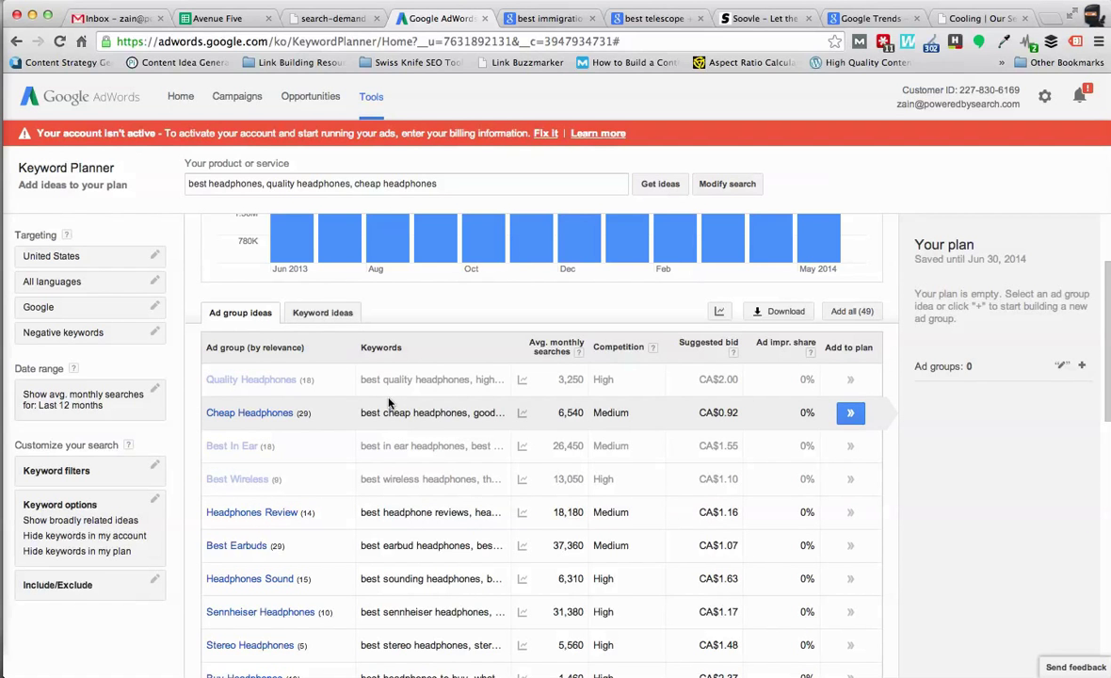
# Step: Switch to the Google results for "best immigration lawyer" and review the related searches at the end of the page
pyautogui.click(533, 18)
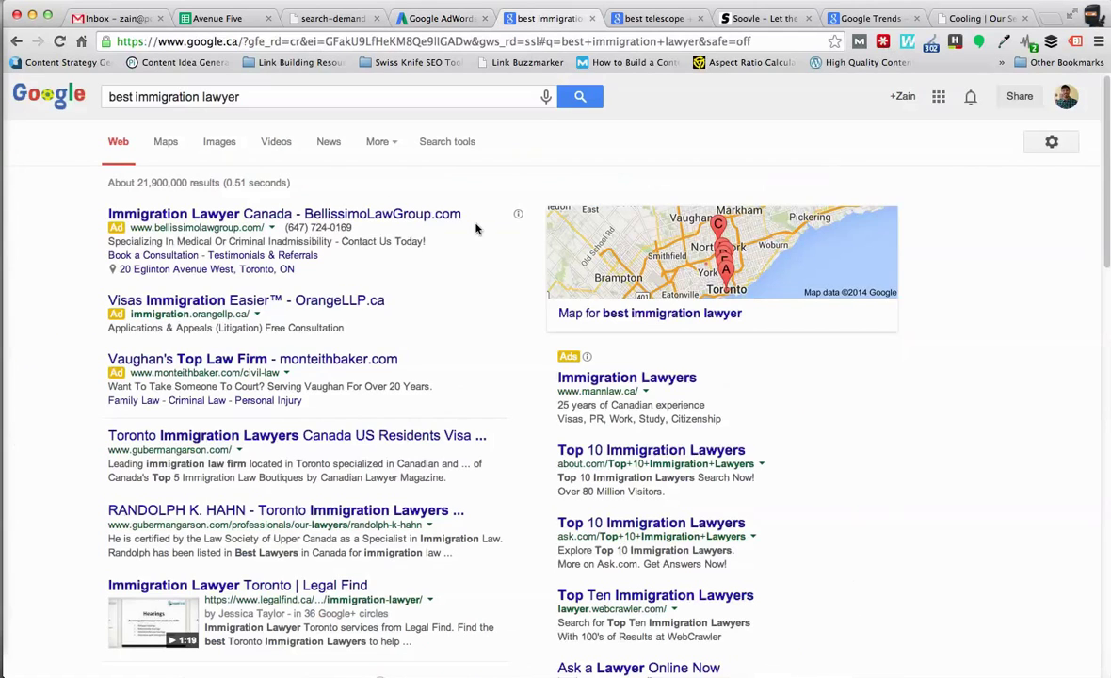
pyautogui.click(293, 102)
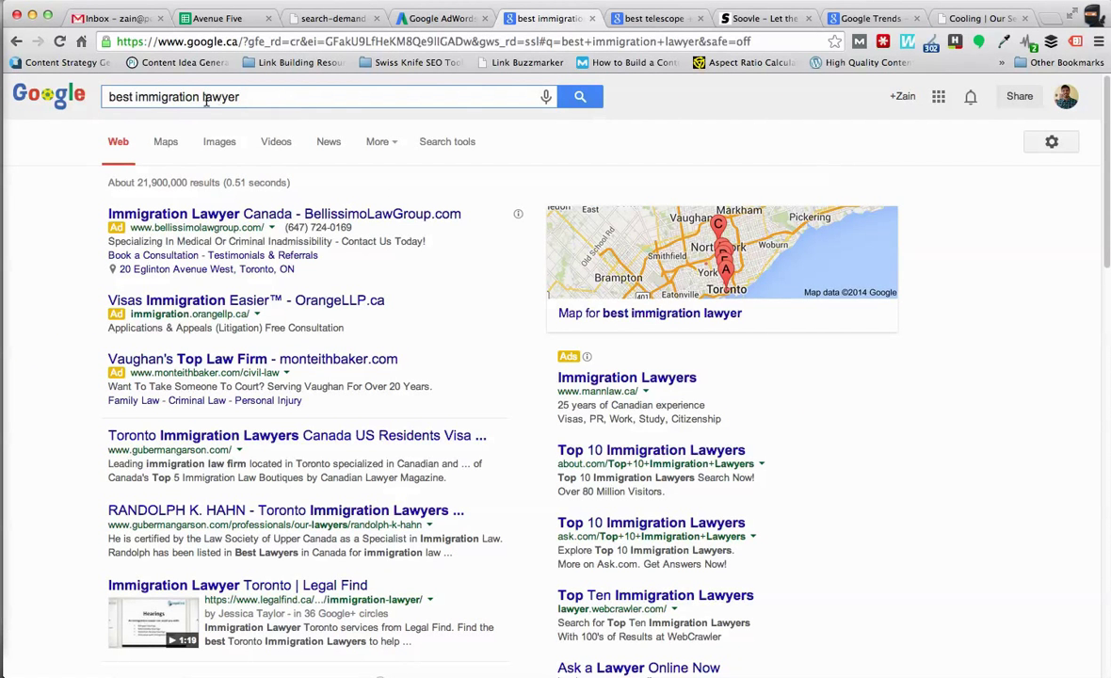
pyautogui.moveTo(102, 95); pyautogui.dragTo(247, 98)
pyautogui.click(253, 100)
pyautogui.scroll(-3, 83, 282)
pyautogui.scroll(-10, 84, 316)
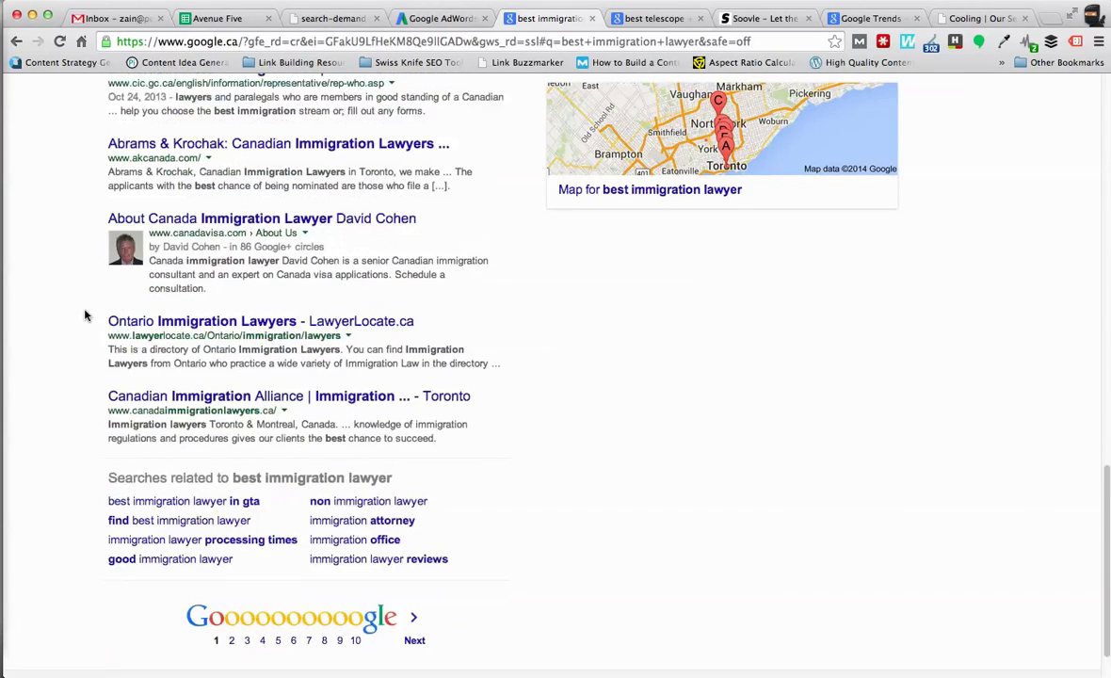
pyautogui.scroll(-1, 84, 315)
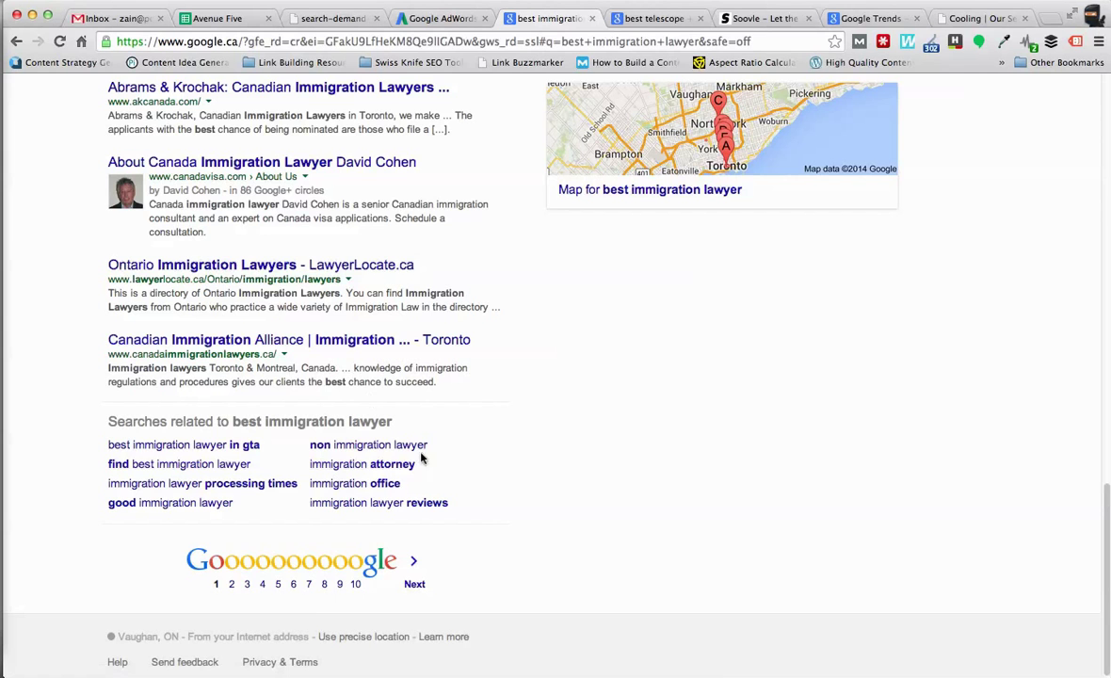
# Step: Recheck the ad group ideas in Keyword Planner and return to the Google results for "best immigration lawyer"
pyautogui.click(412, 21)
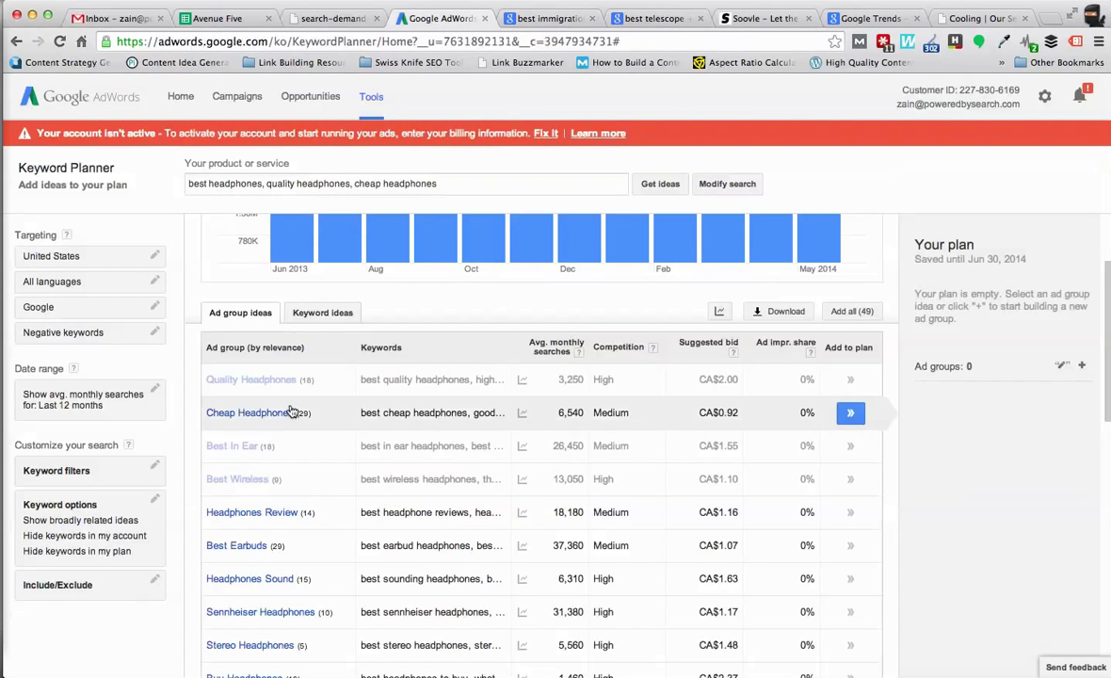
pyautogui.click(545, 19)
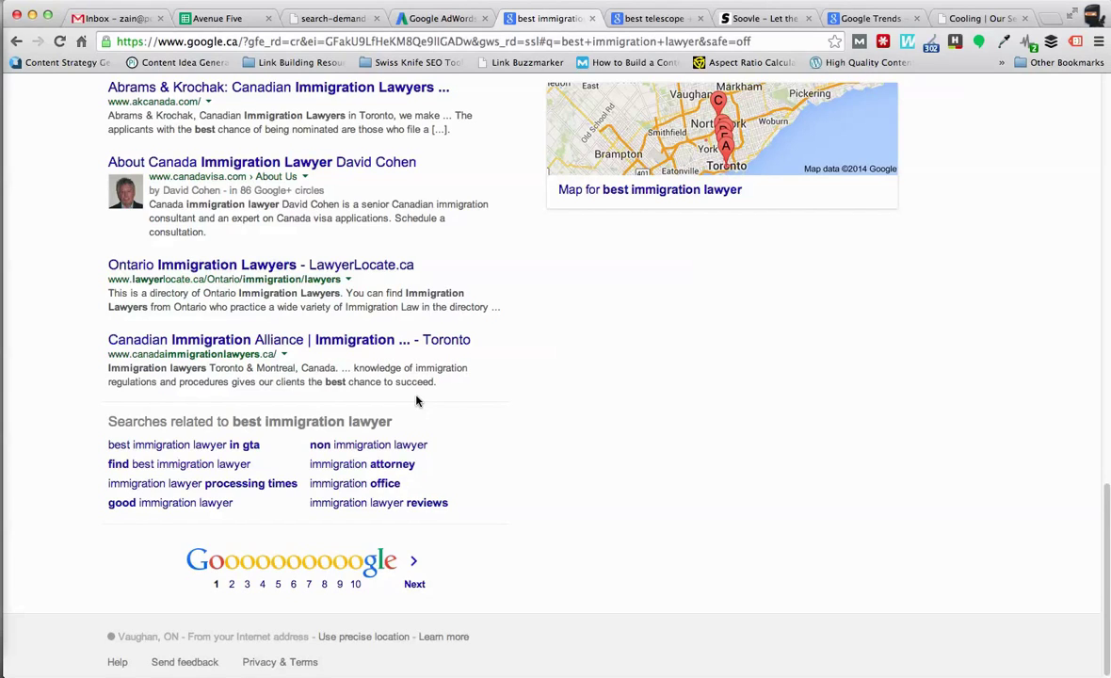
pyautogui.scroll(15, 418, 401)
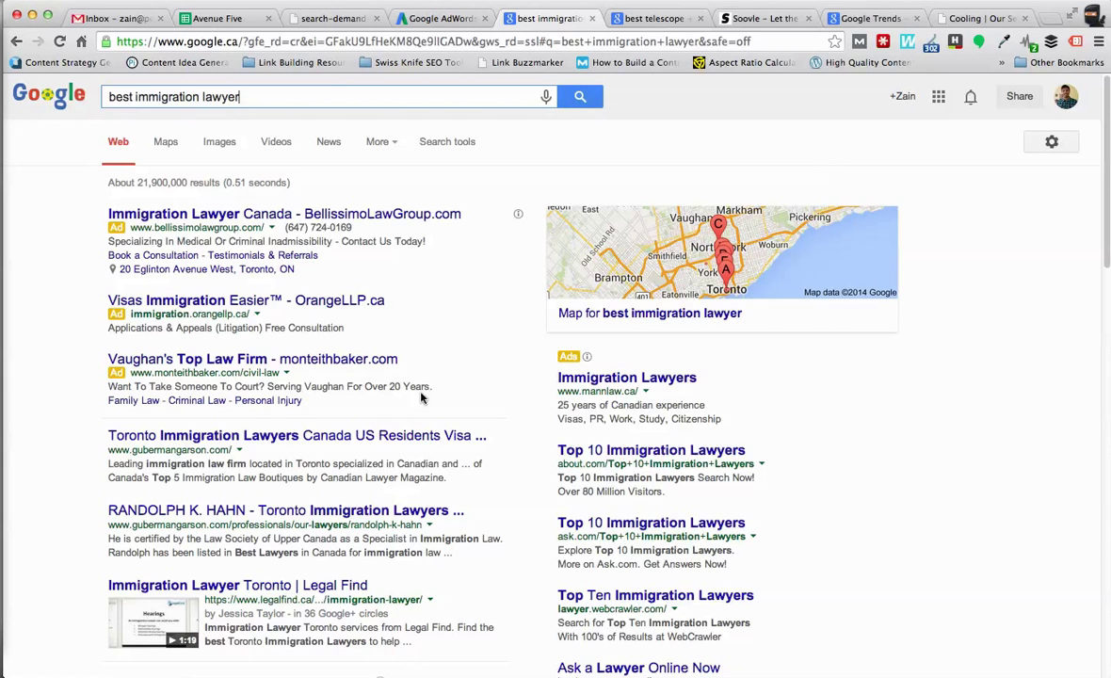
# Step: Replace the Google query with "what are the best immigration la" to view the autocomplete suggestions
pyautogui.moveTo(247, 95); pyautogui.dragTo(134, 104)
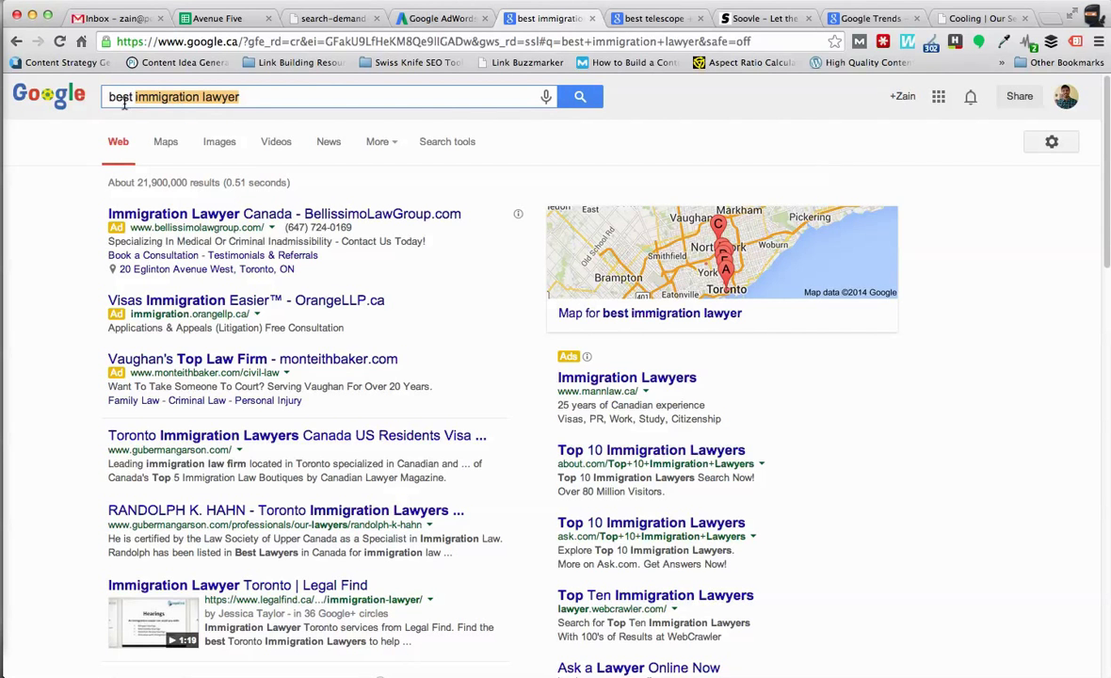
pyautogui.press('BackSpace')
pyautogui.press('super+a')
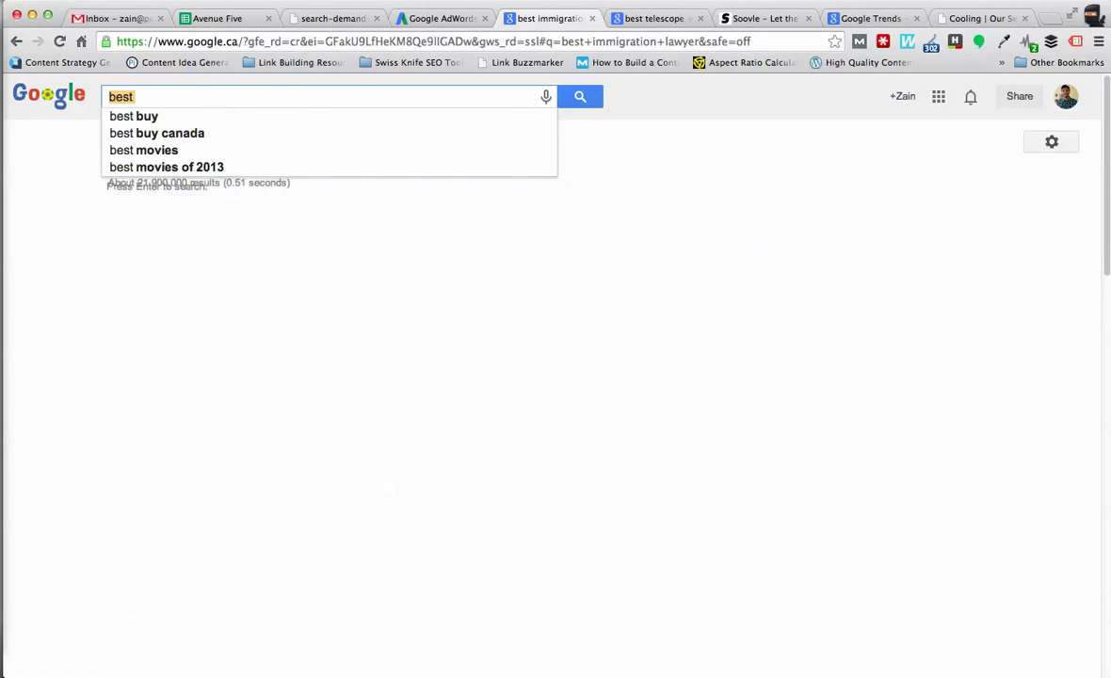
pyautogui.write('what are the')
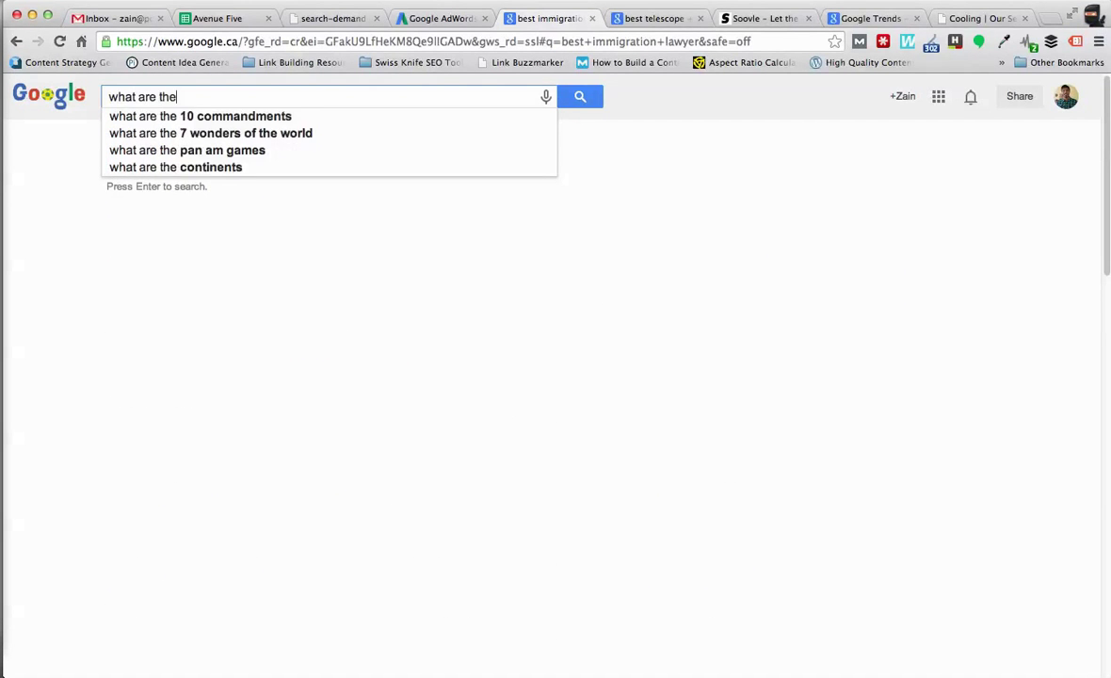
pyautogui.write(' best imm')
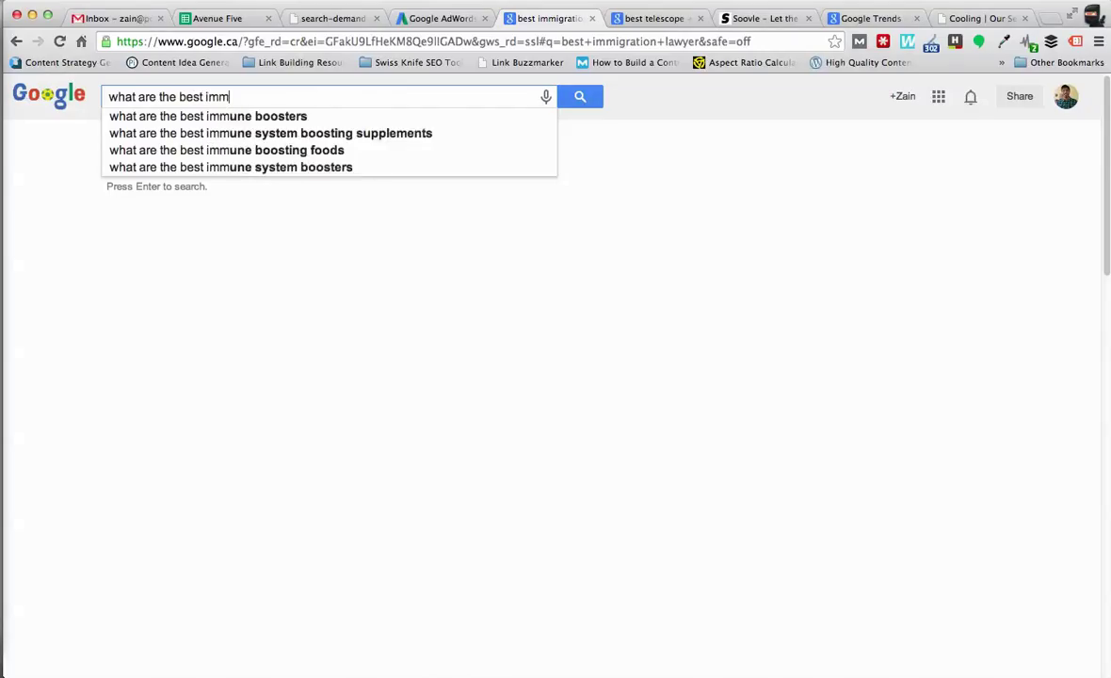
pyautogui.write('igra')
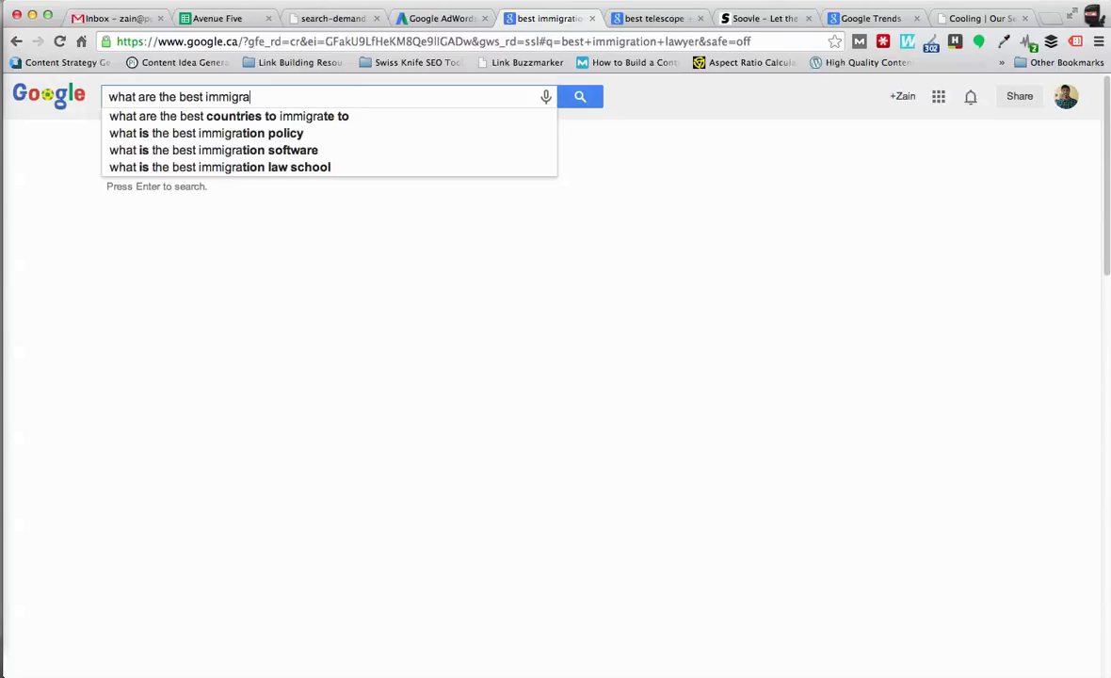
pyautogui.write('tio')
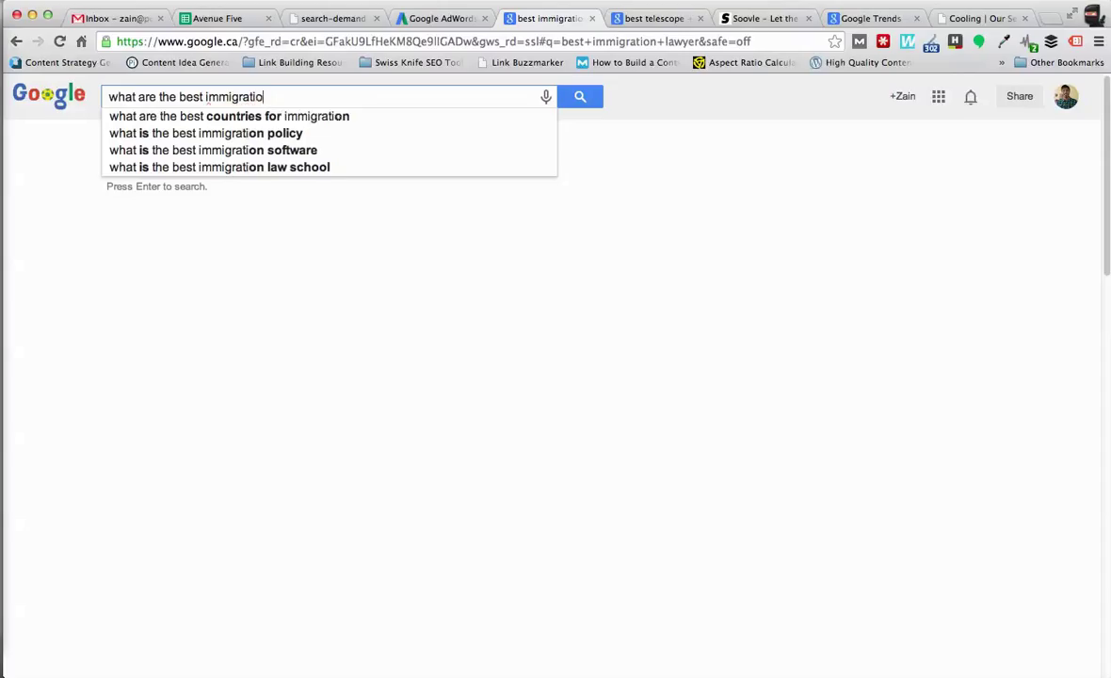
pyautogui.write('n la')
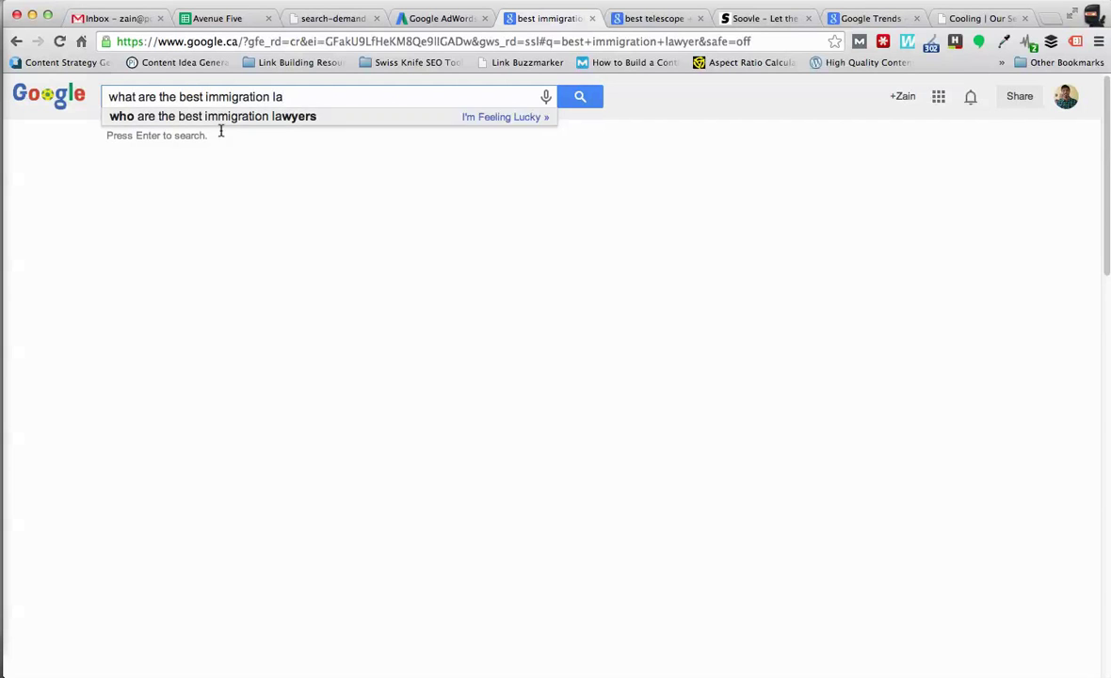
# Step: Switch to the Google results for "best telescope + forum" and look through the forum threads listed
pyautogui.click(654, 19)
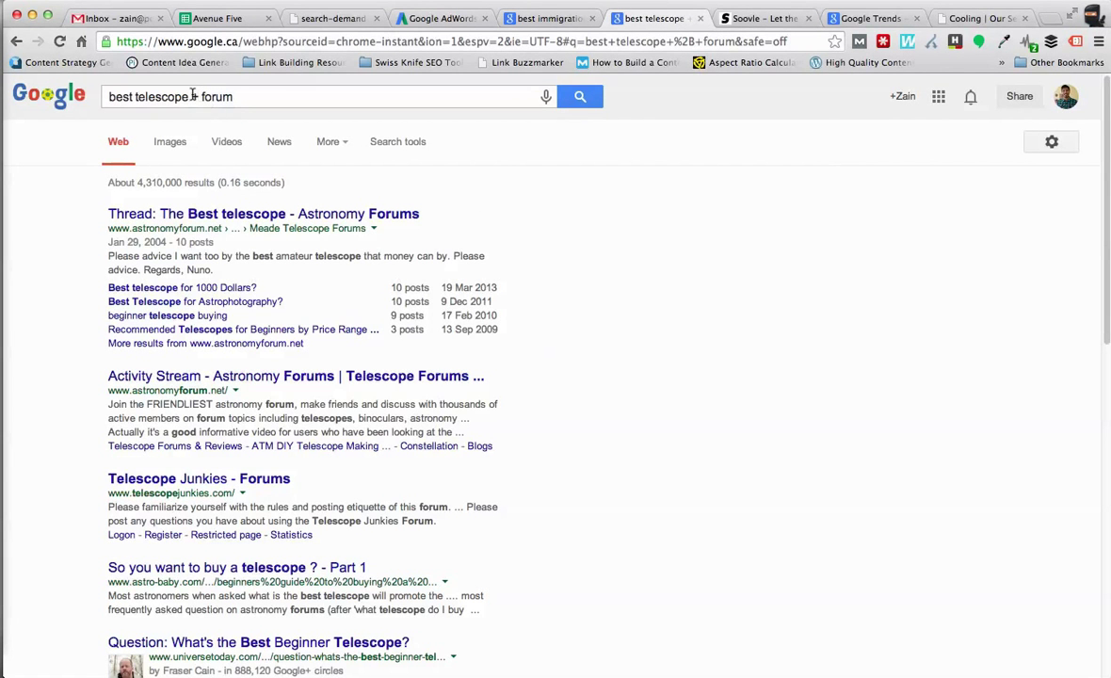
pyautogui.moveTo(189, 97); pyautogui.dragTo(138, 99)
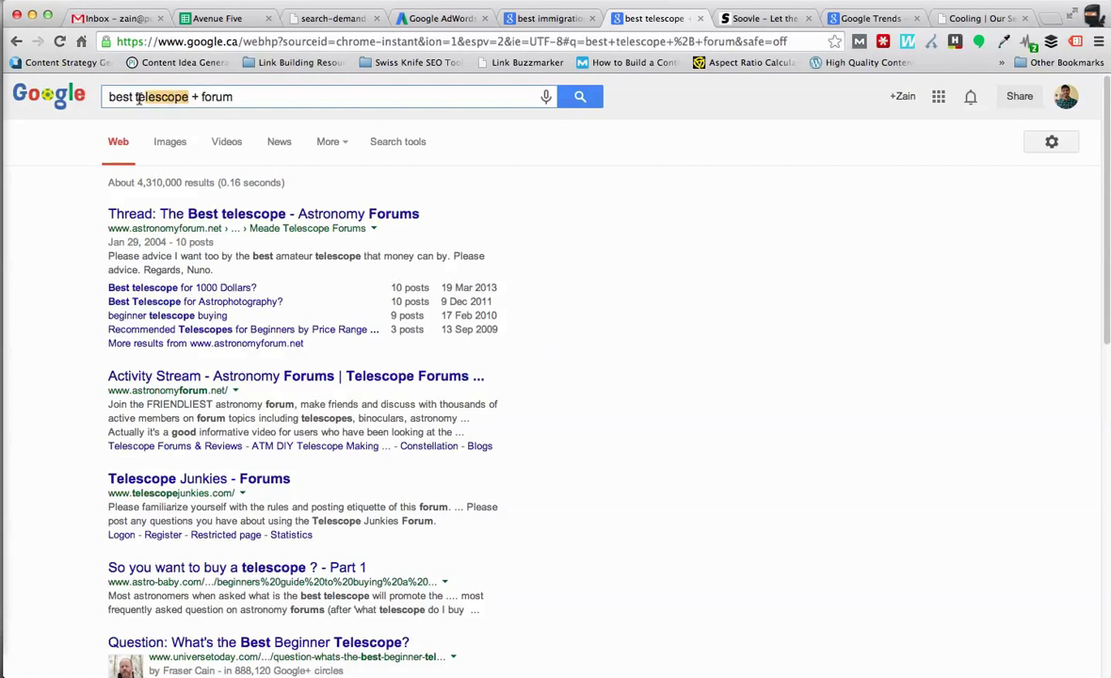
pyautogui.click(222, 94)
pyautogui.scroll(-2, 576, 351)
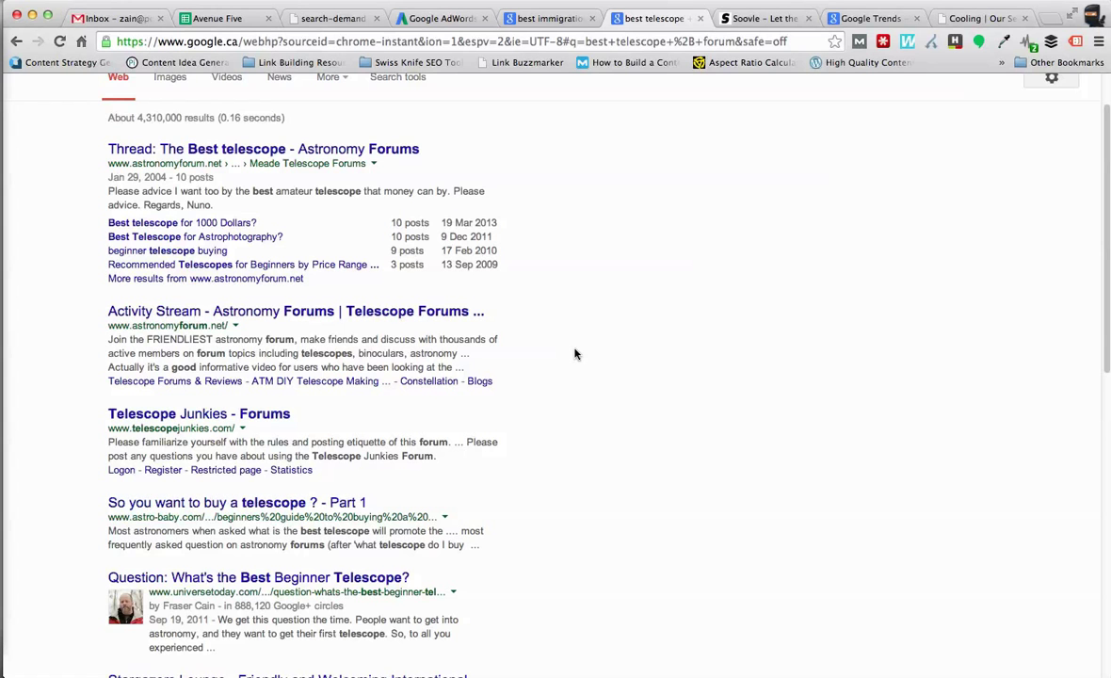
# Step: Look through the remaining results for "best telescope + forum" and the related searches beneath them
pyautogui.scroll(-2, 575, 354)
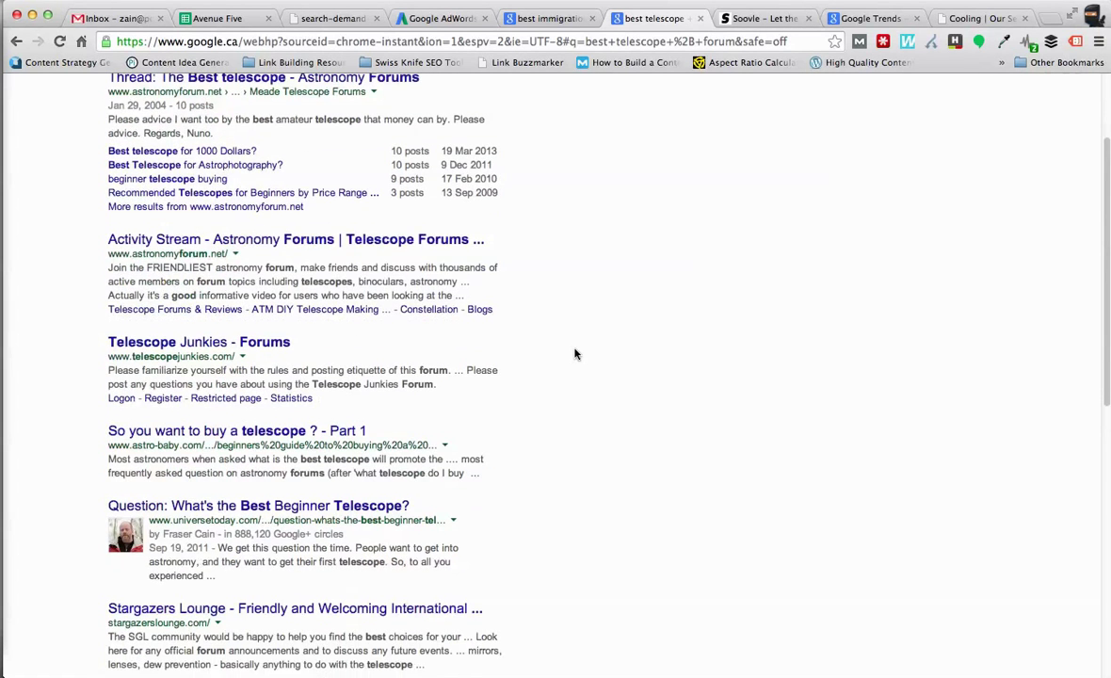
pyautogui.scroll(-8, 575, 353)
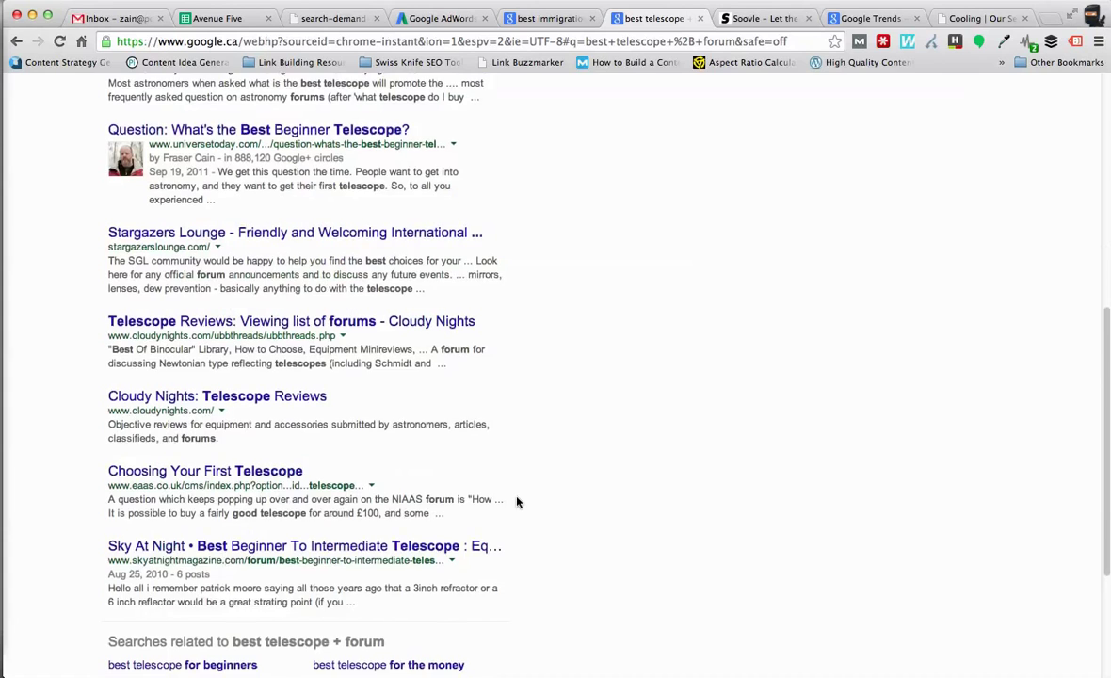
pyautogui.scroll(-5, 518, 496)
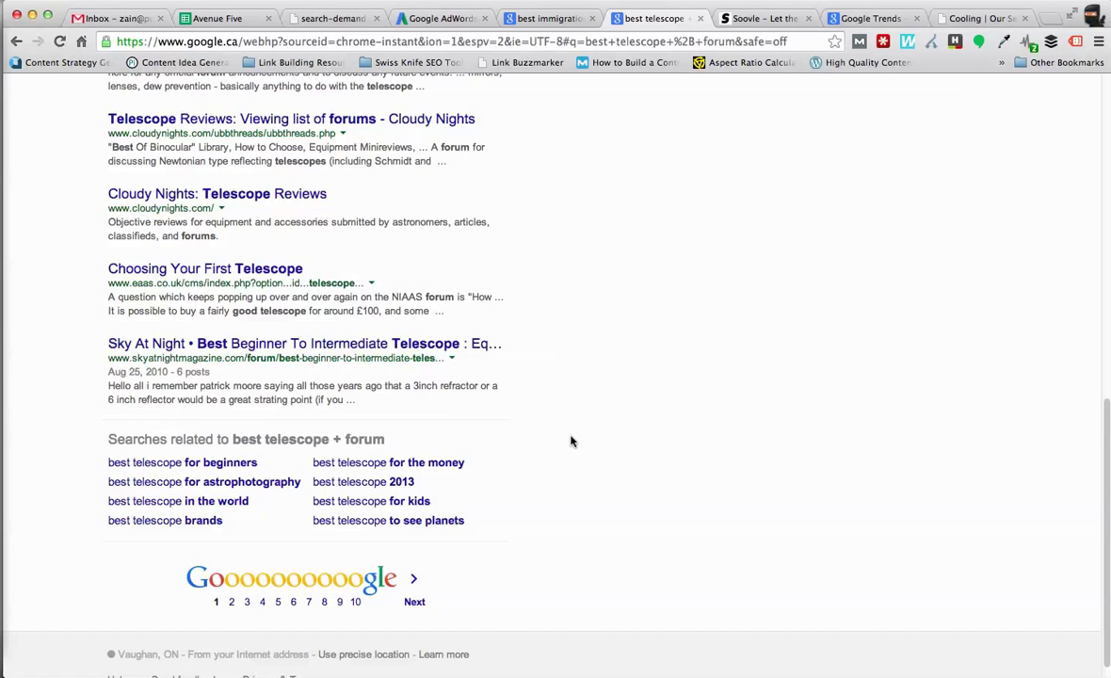
pyautogui.scroll(14, 568, 438)
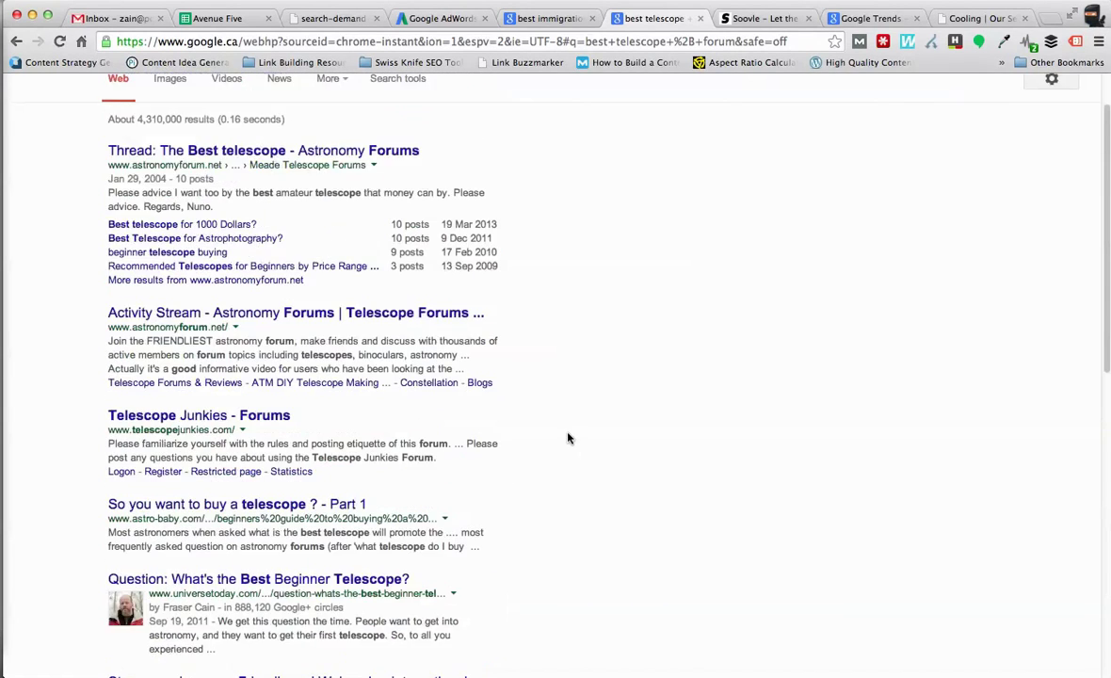
# Step: Open the Astronomy Forums thread "The Best telescope", dismiss the ad overlay and read through the posts
pyautogui.click(416, 216)
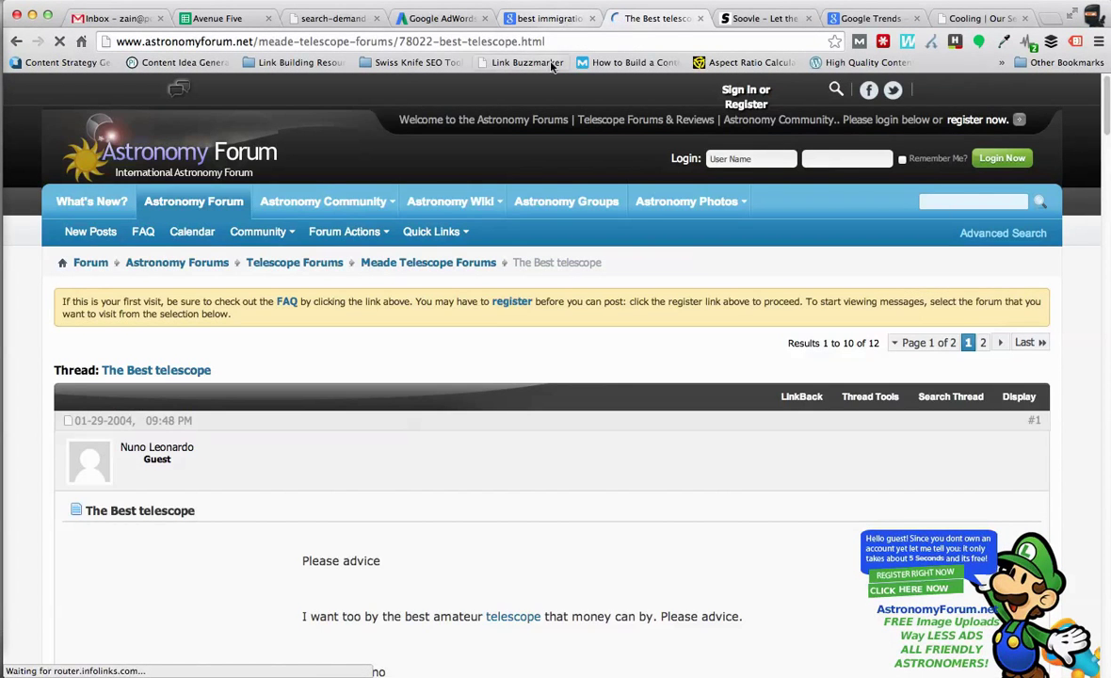
pyautogui.scroll(-3, 441, 382)
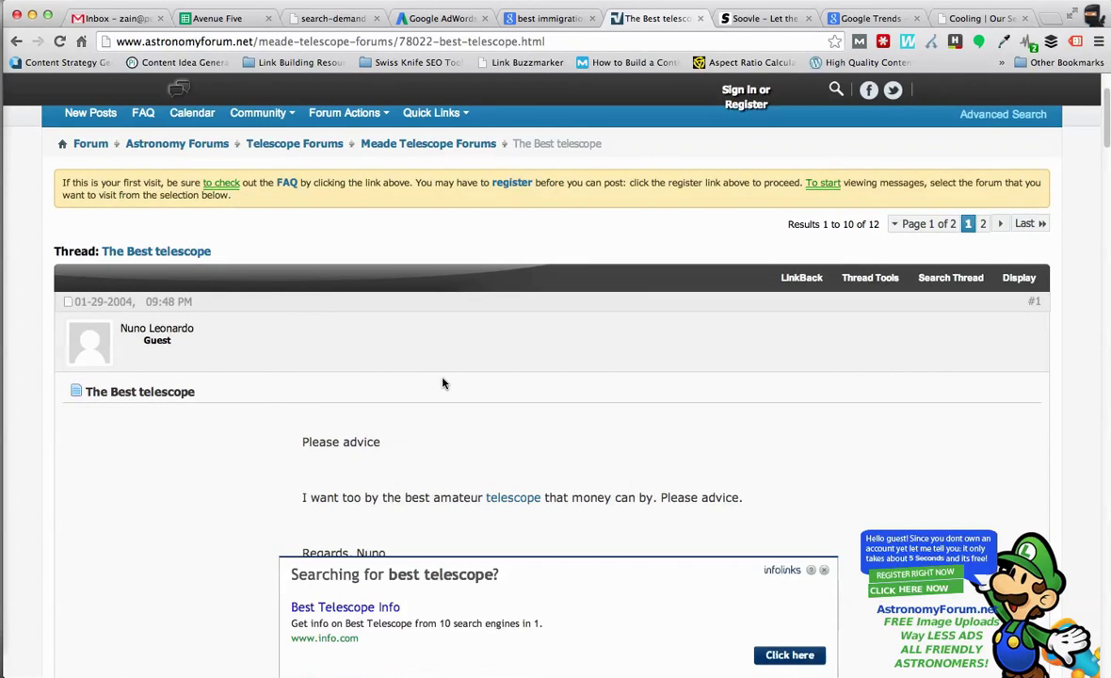
pyautogui.scroll(-5, 443, 384)
pyautogui.click(818, 559)
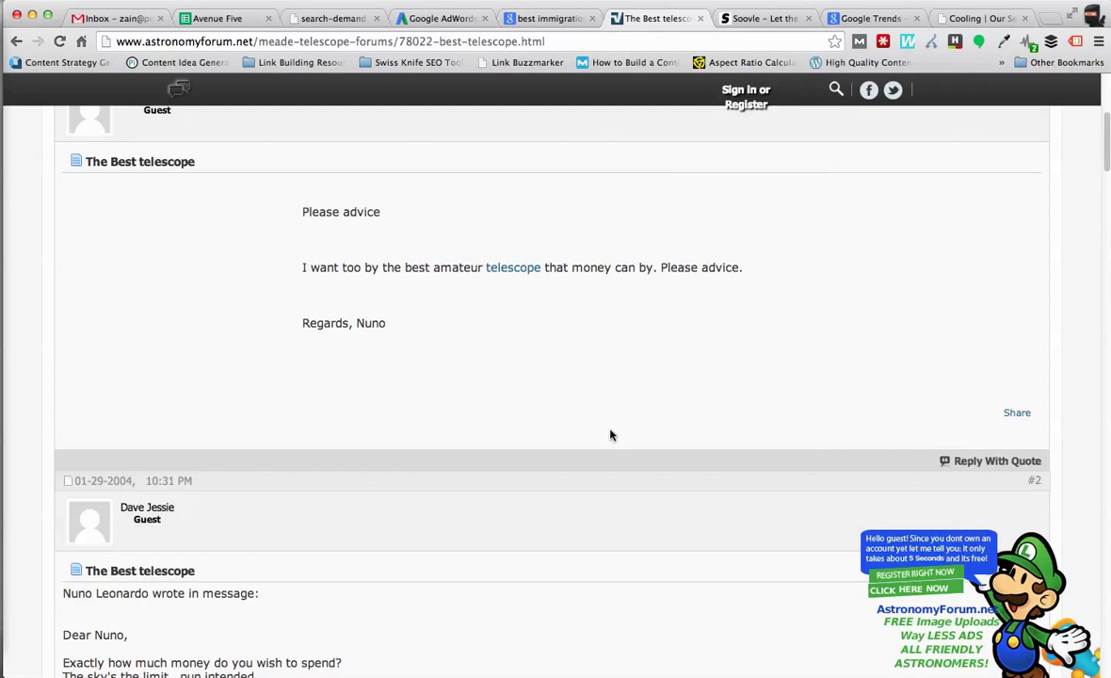
pyautogui.scroll(-5, 611, 434)
pyautogui.scroll(-5, 610, 434)
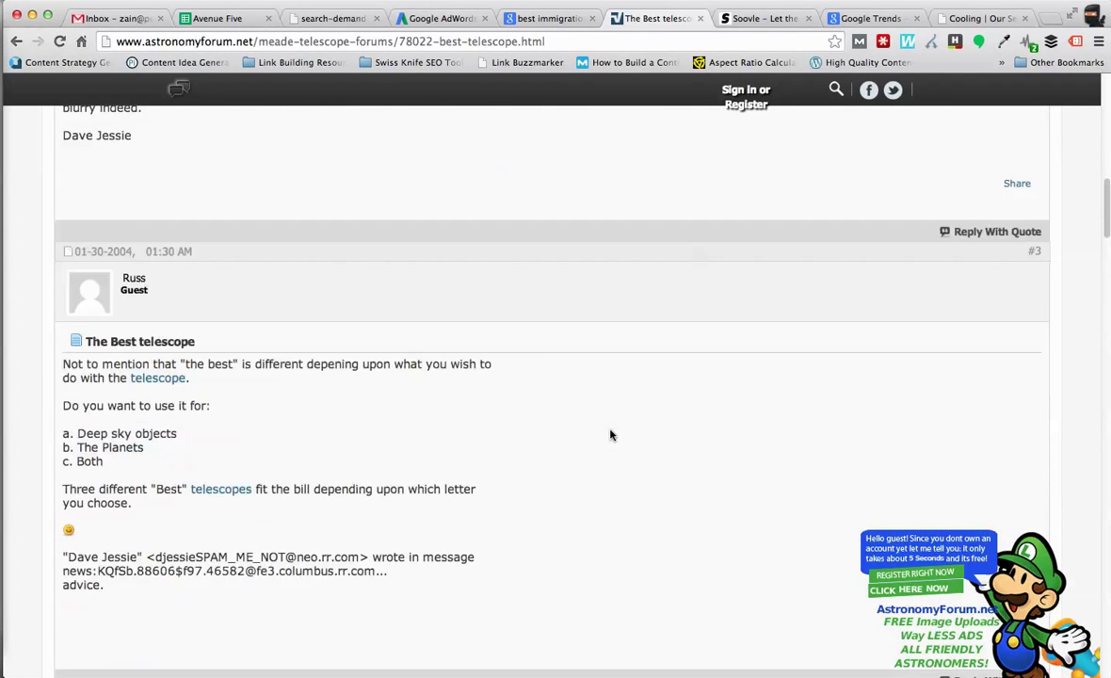
pyautogui.scroll(5, 610, 434)
pyautogui.scroll(10, 610, 434)
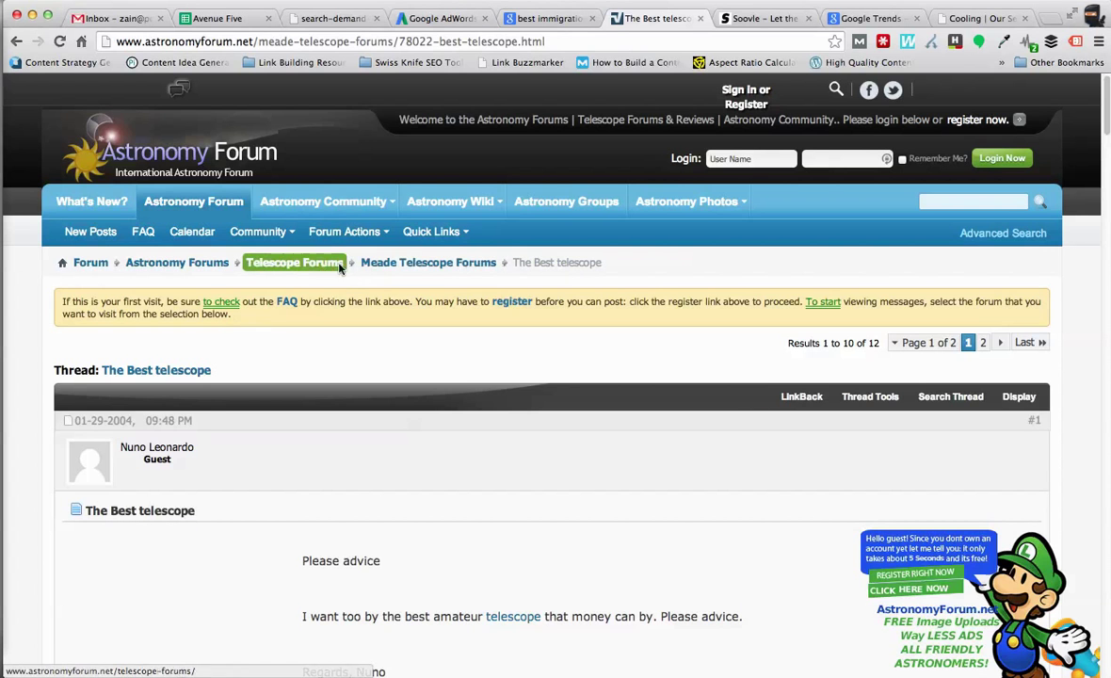
# Step: Go to the Telescope Forums section and look over its sub-forums and thread titles for content ideas
pyautogui.click(300, 270)
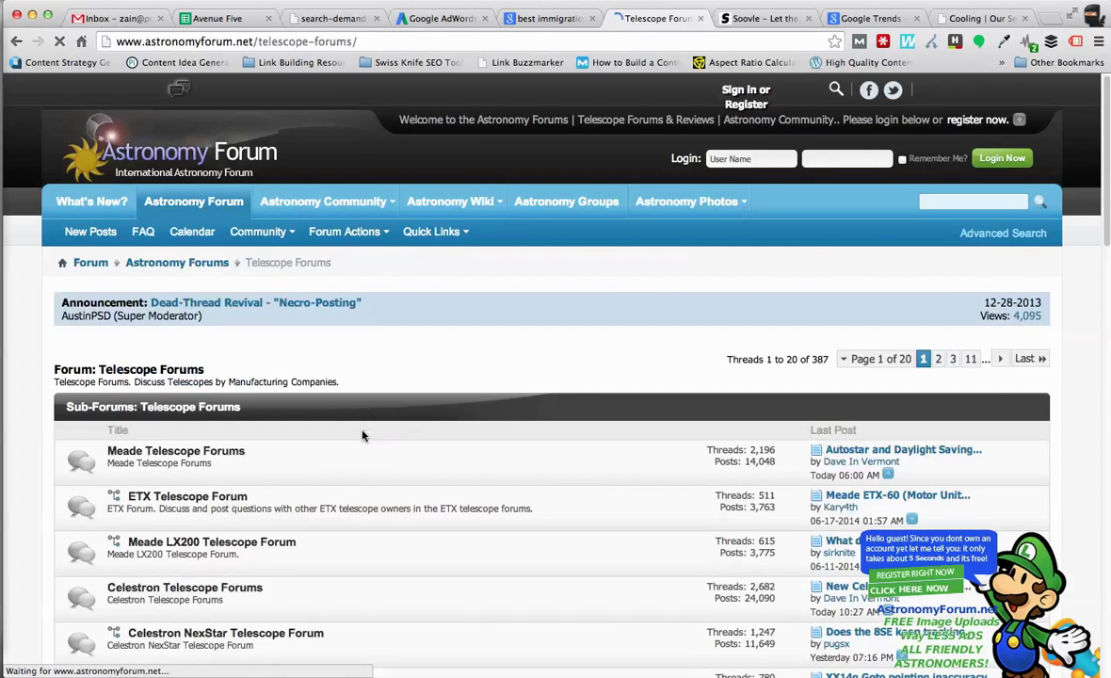
pyautogui.scroll(-1, 363, 435)
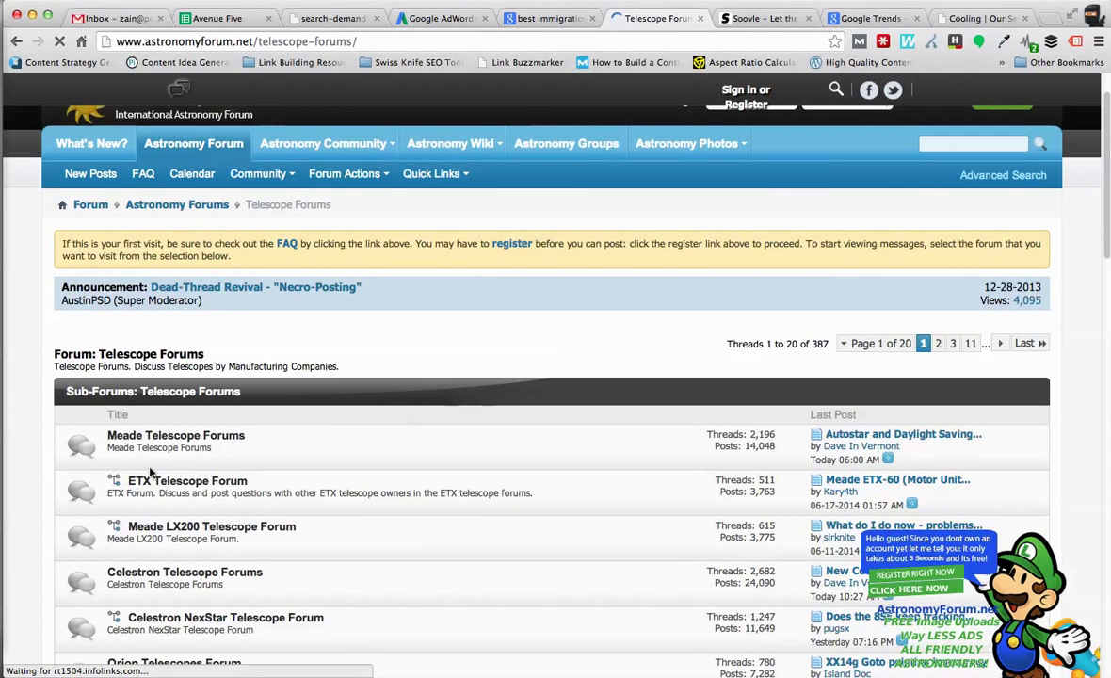
pyautogui.scroll(-3, 113, 395)
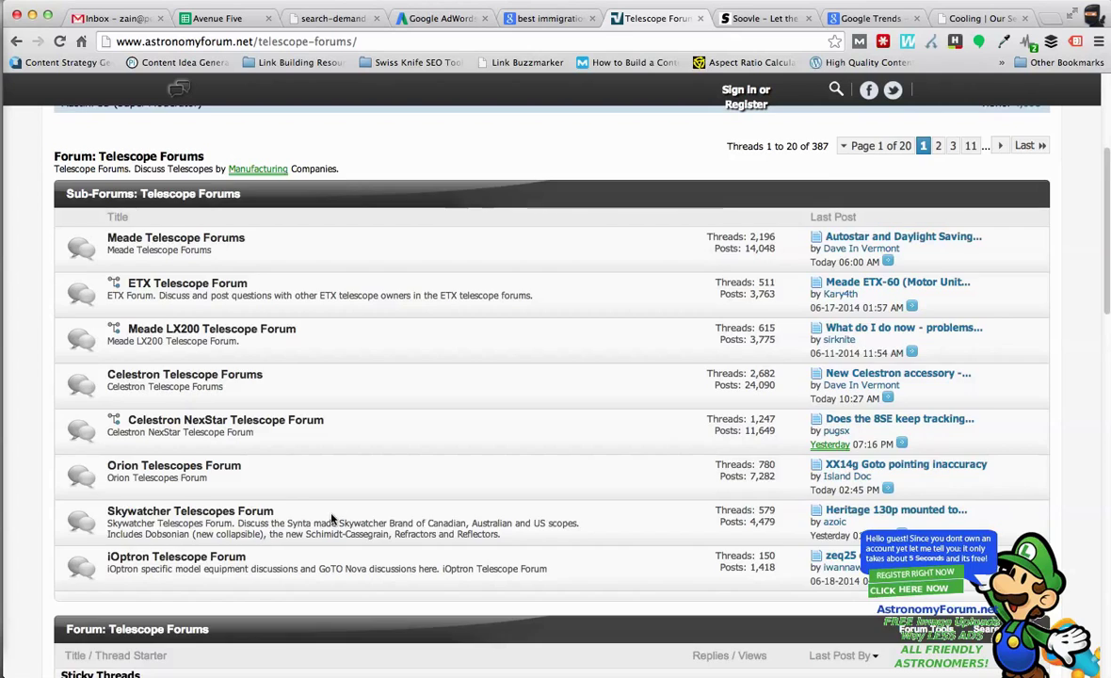
pyautogui.scroll(-5, 305, 473)
pyautogui.scroll(-2, 230, 473)
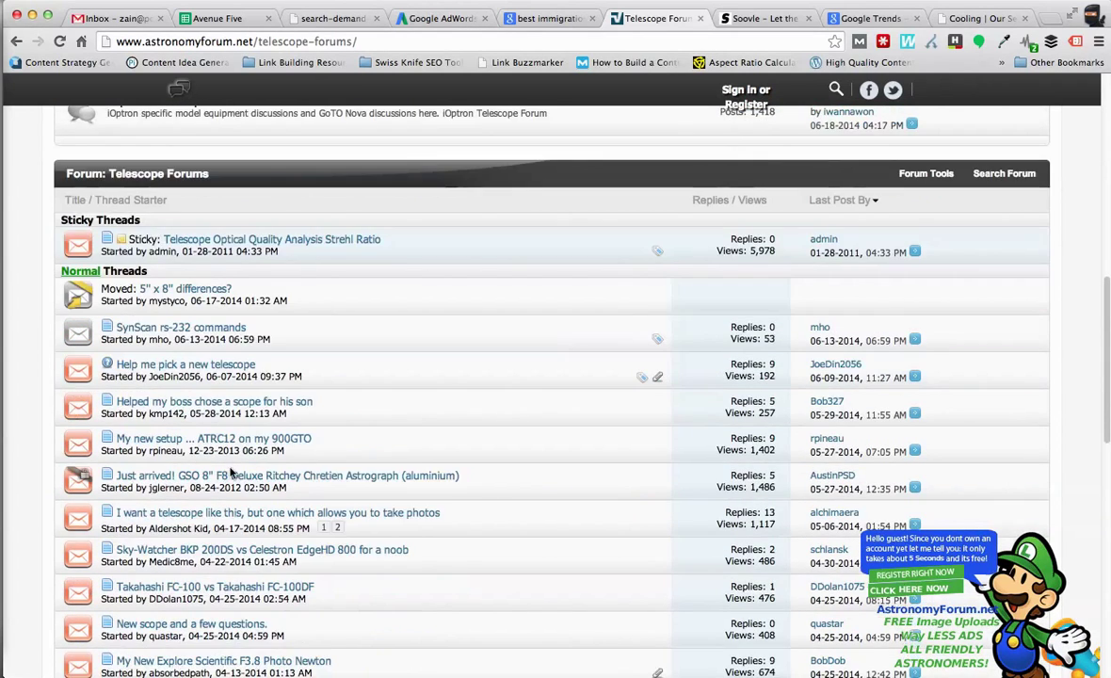
pyautogui.scroll(-2, 191, 533)
pyautogui.scroll(-2, 177, 509)
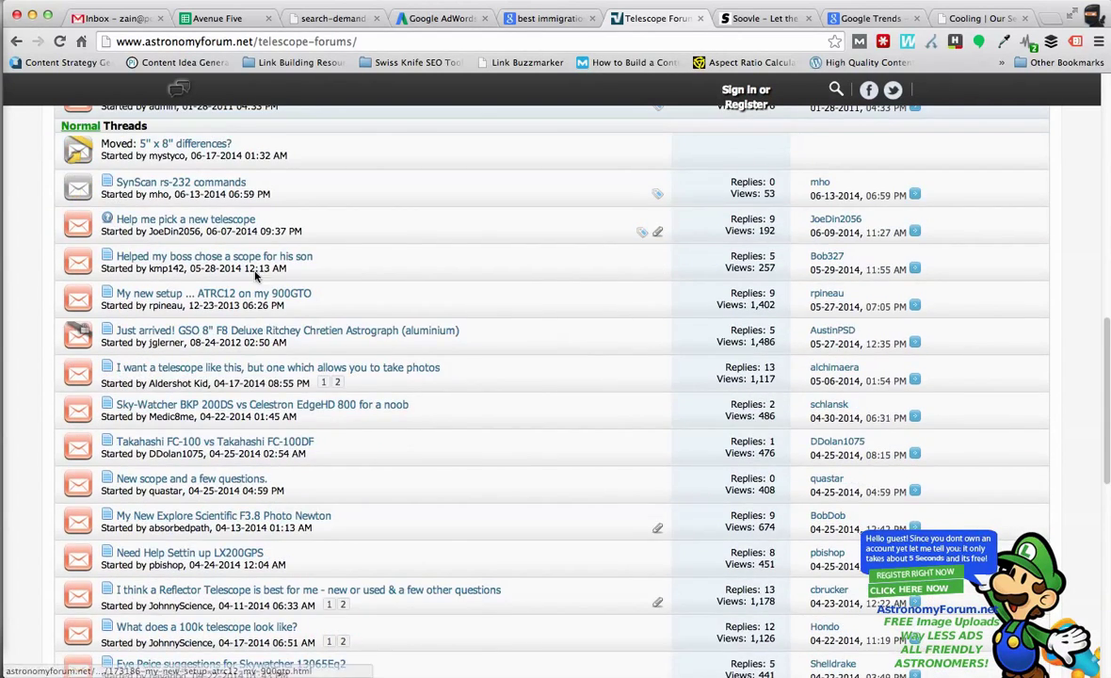
pyautogui.scroll(-1, 210, 448)
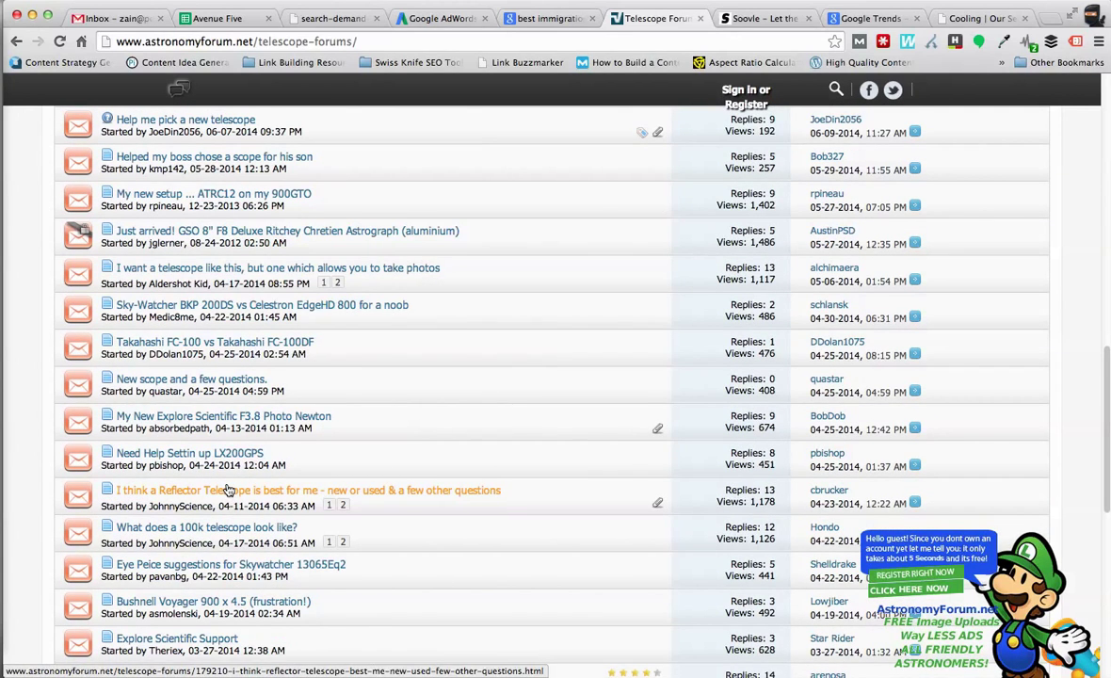
pyautogui.scroll(10, 226, 489)
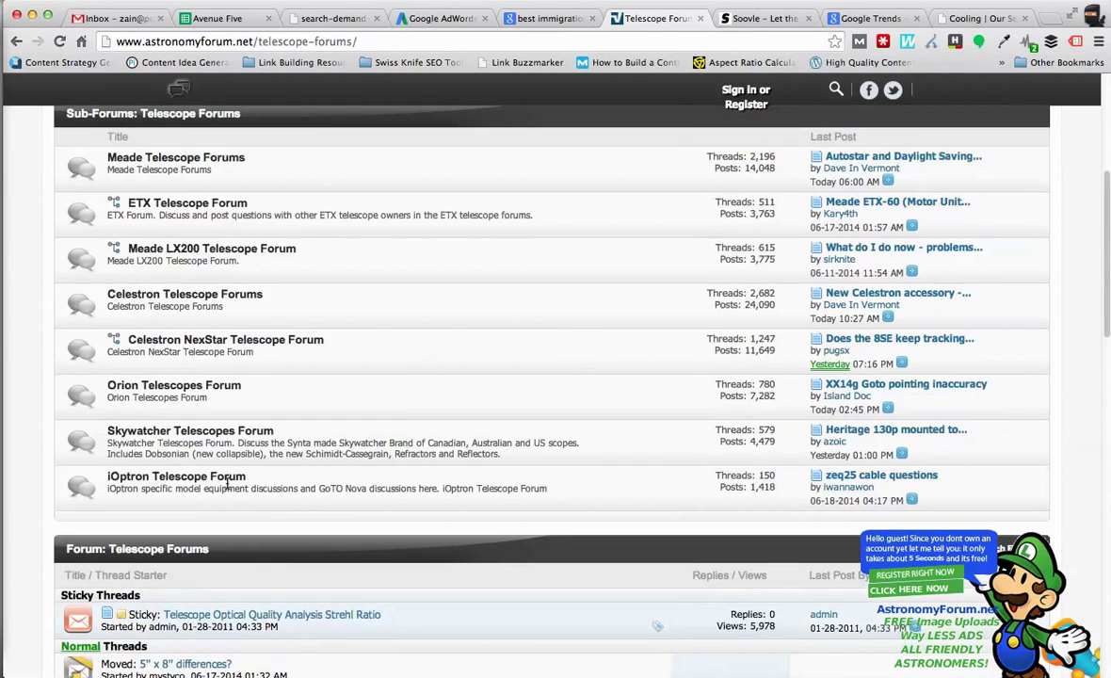
pyautogui.scroll(3, 226, 485)
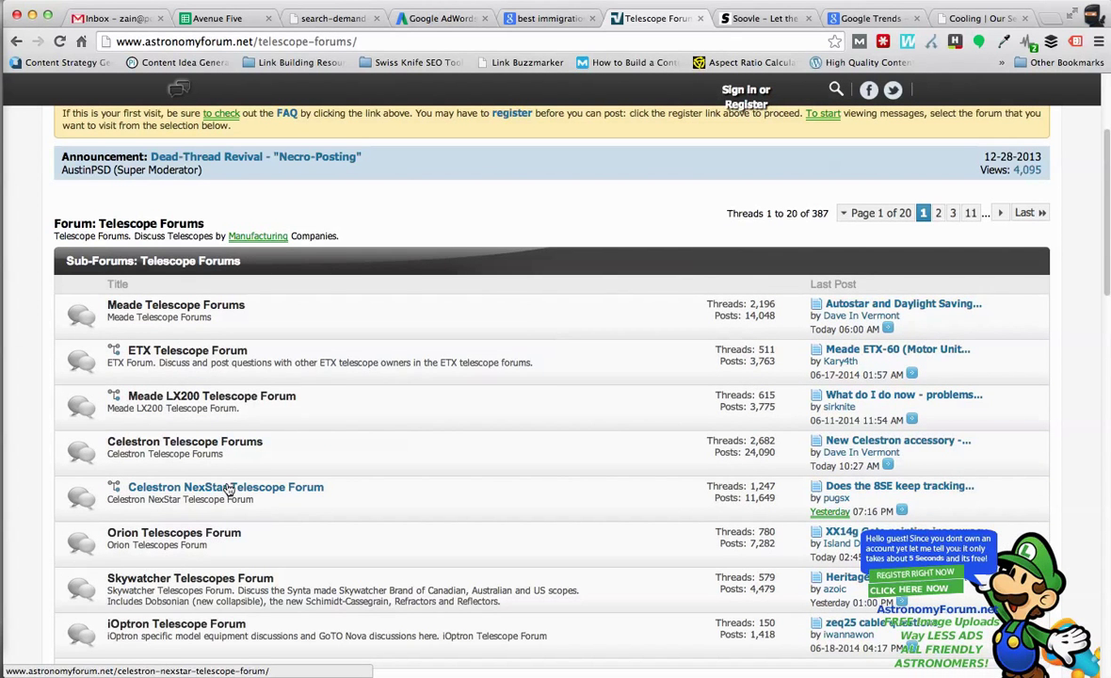
# Step: Return to the Google results, search for "best telescope + vbulletin" instead and look through the forum threads listed
pyautogui.click(254, 444)
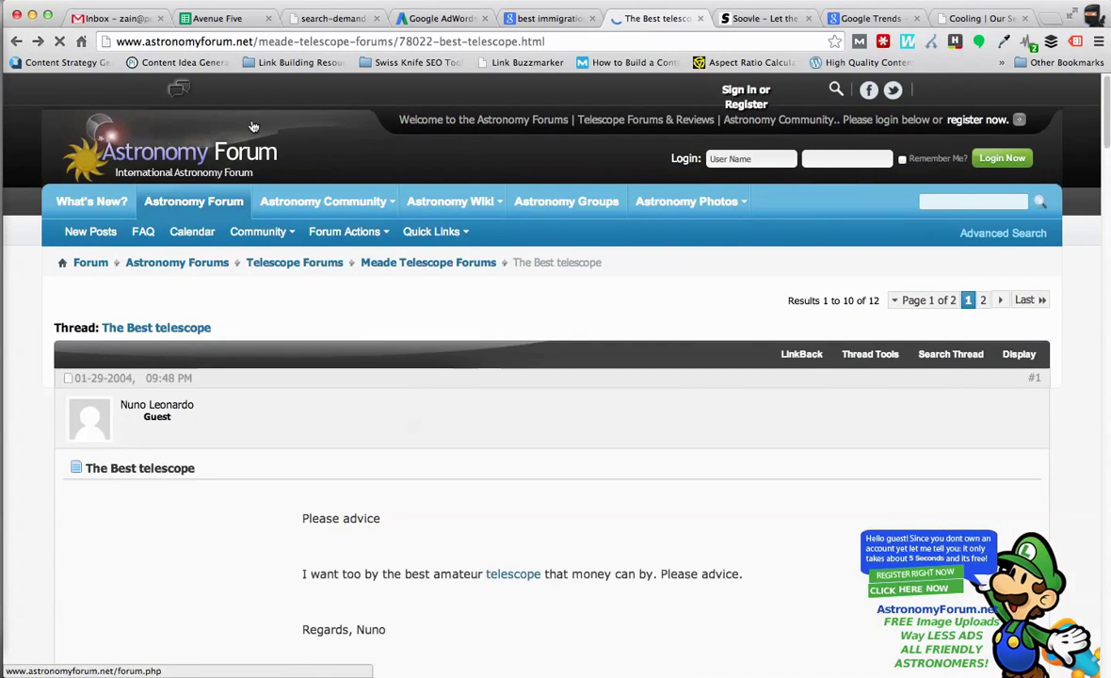
pyautogui.click(17, 41)
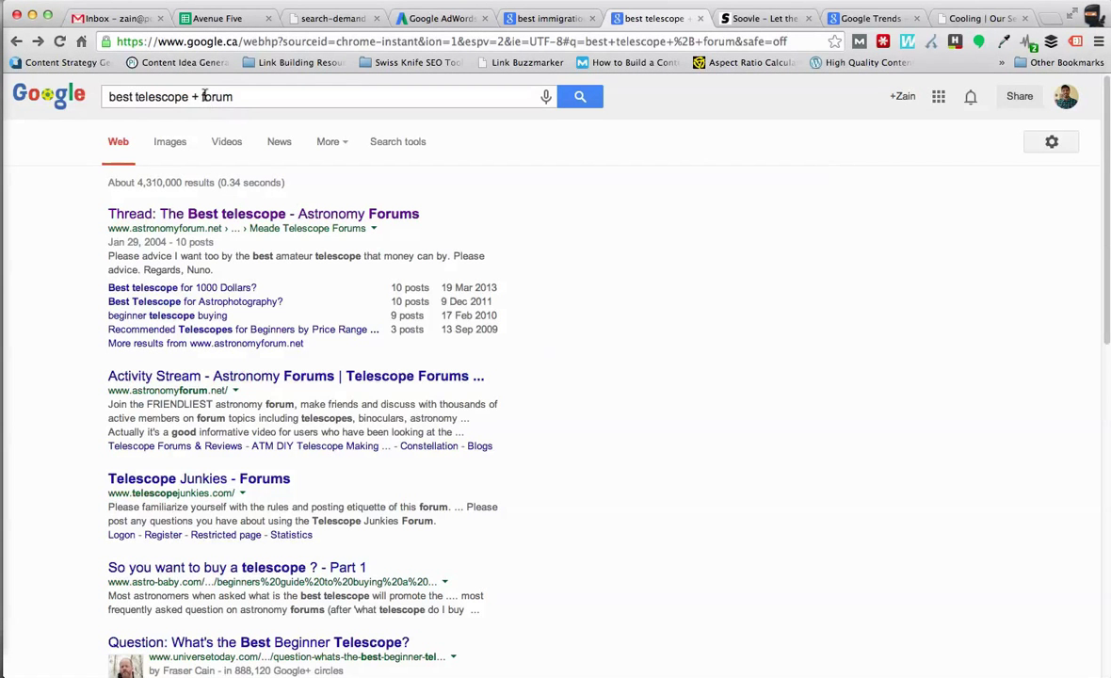
pyautogui.moveTo(200, 98); pyautogui.dragTo(233, 98)
pyautogui.write('vbu')
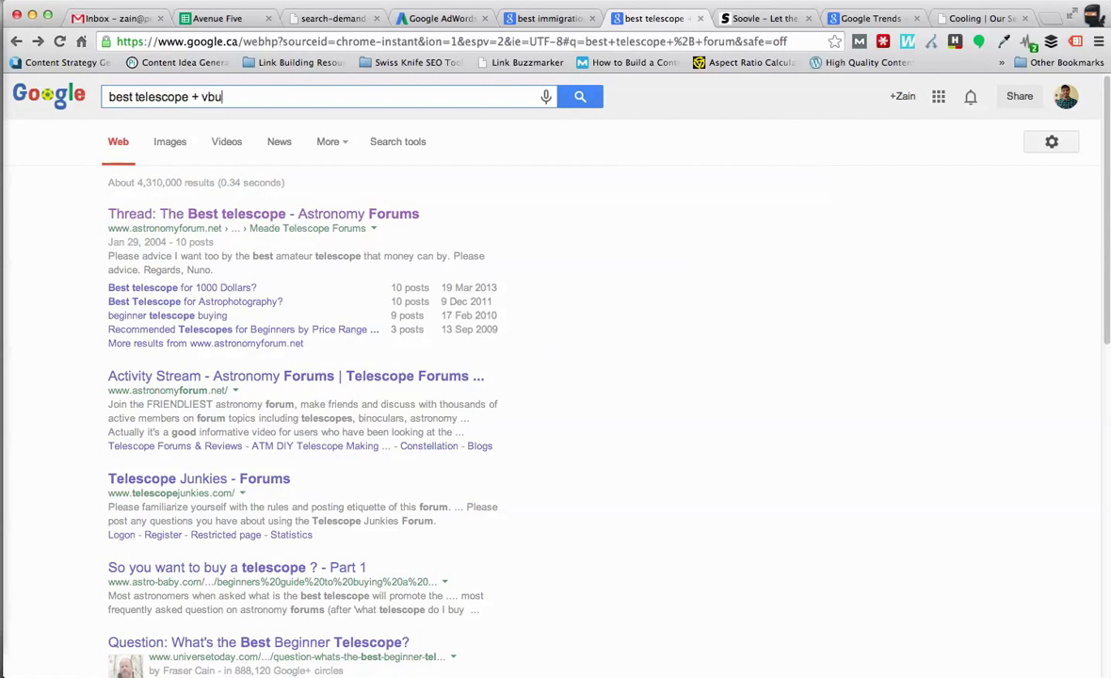
pyautogui.write('ll')
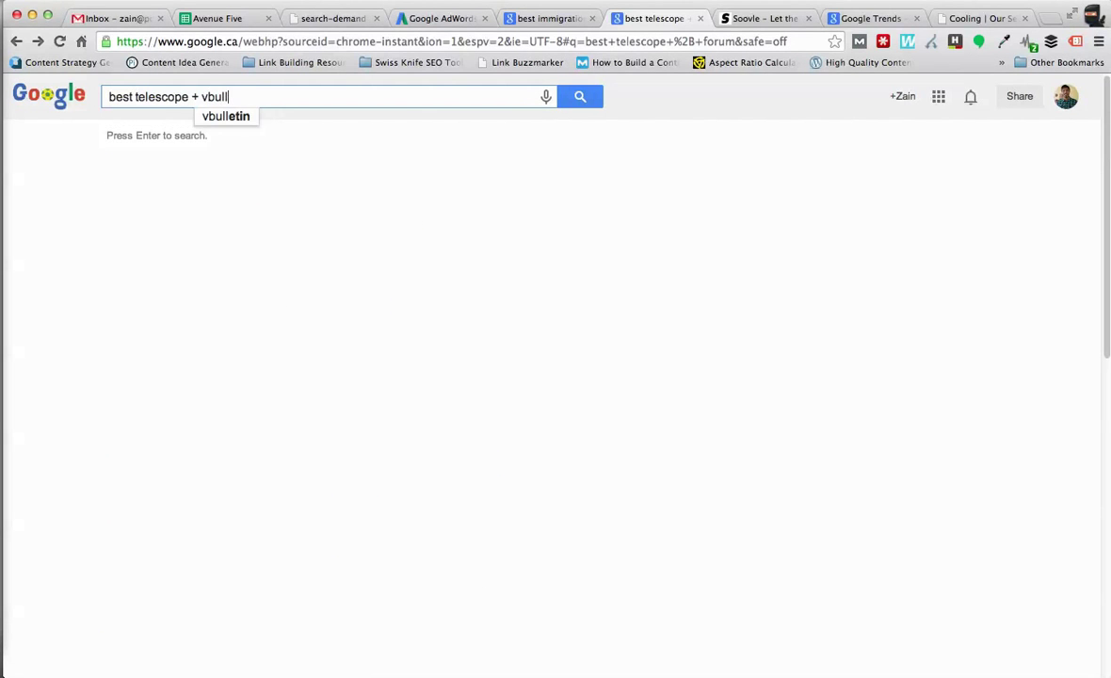
pyautogui.write('etin')
pyautogui.press('Return')
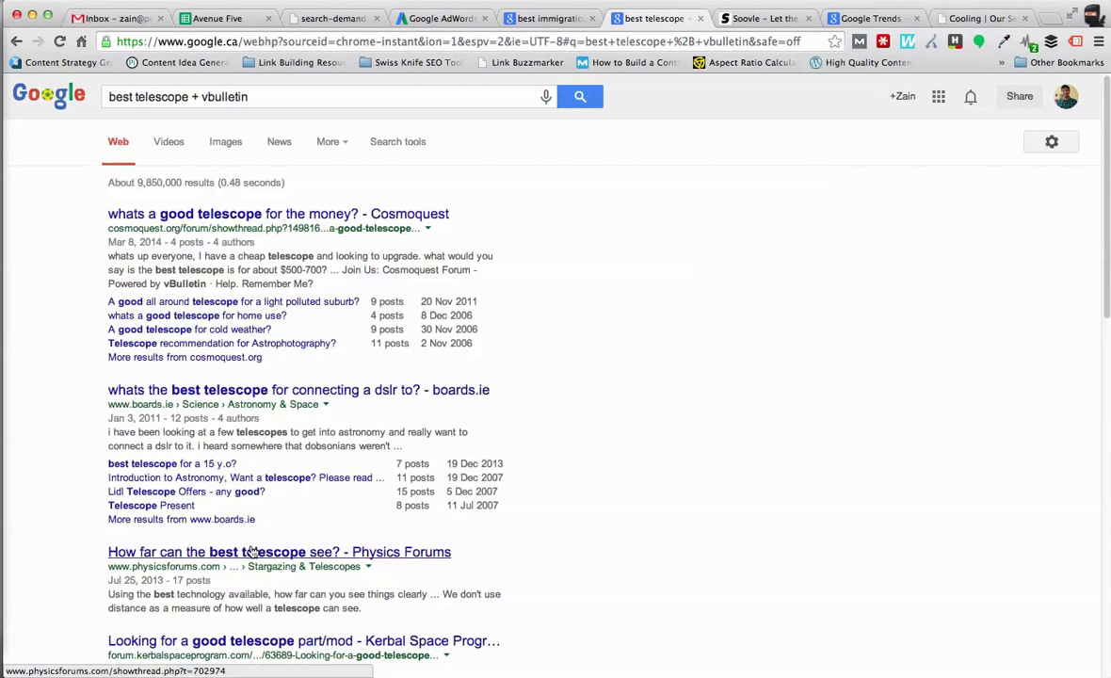
pyautogui.scroll(-1, 252, 546)
pyautogui.scroll(-2, 251, 546)
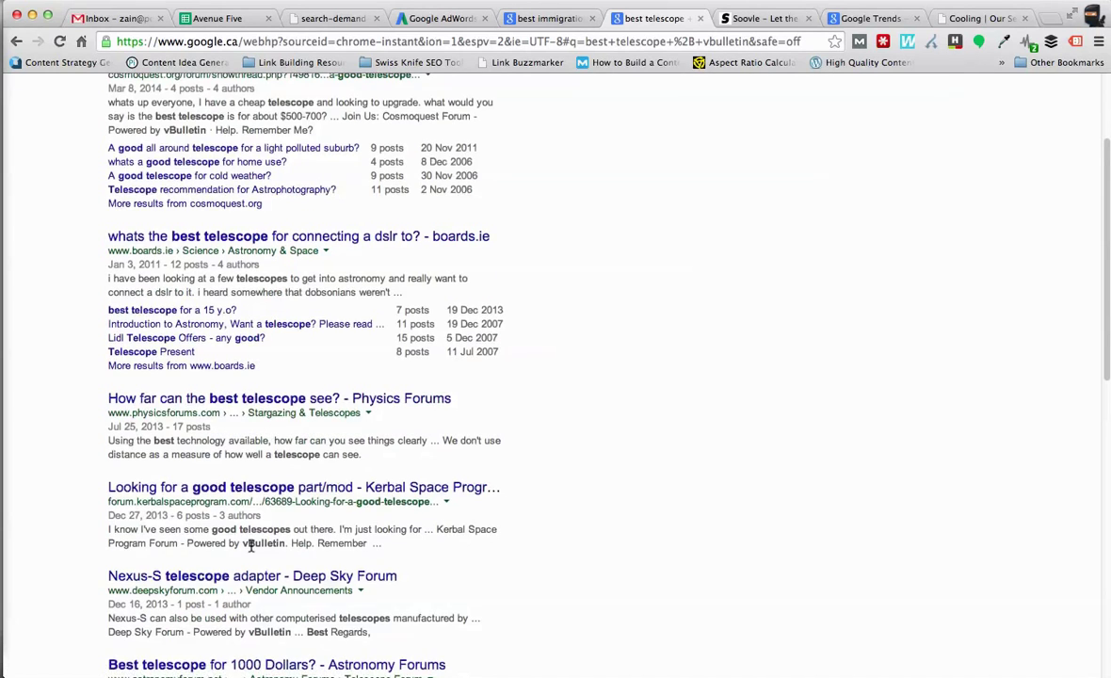
pyautogui.scroll(3, 251, 547)
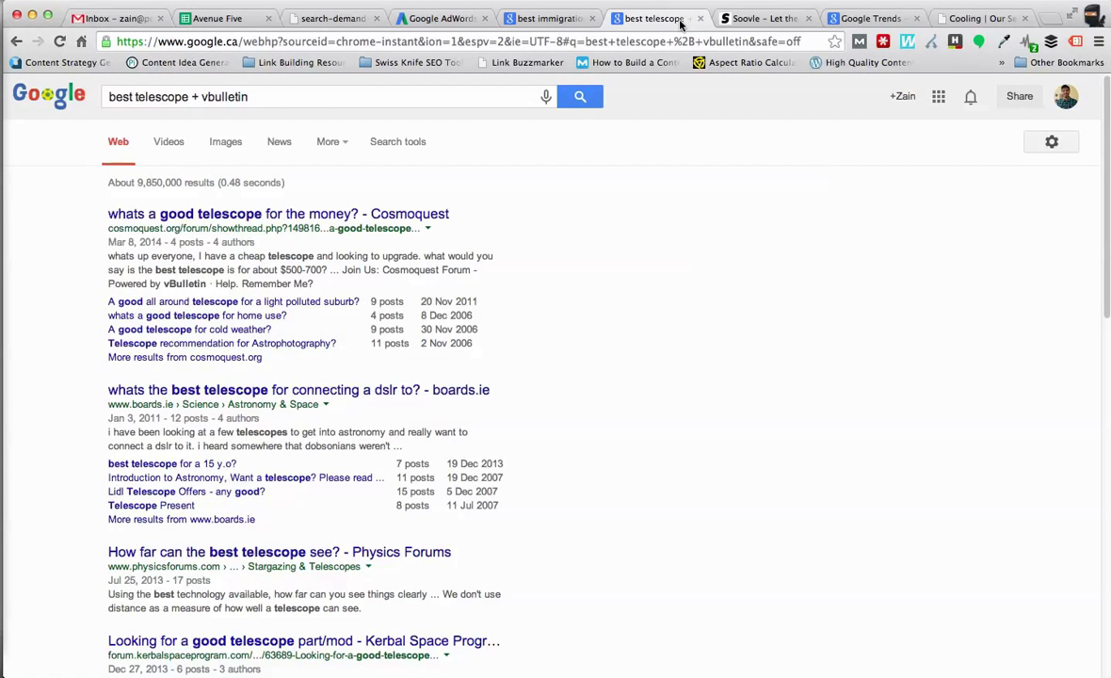
# Step: Switch to Soovle and view the keyword suggestions for "catering" and for "best catering"
pyautogui.click(761, 18)
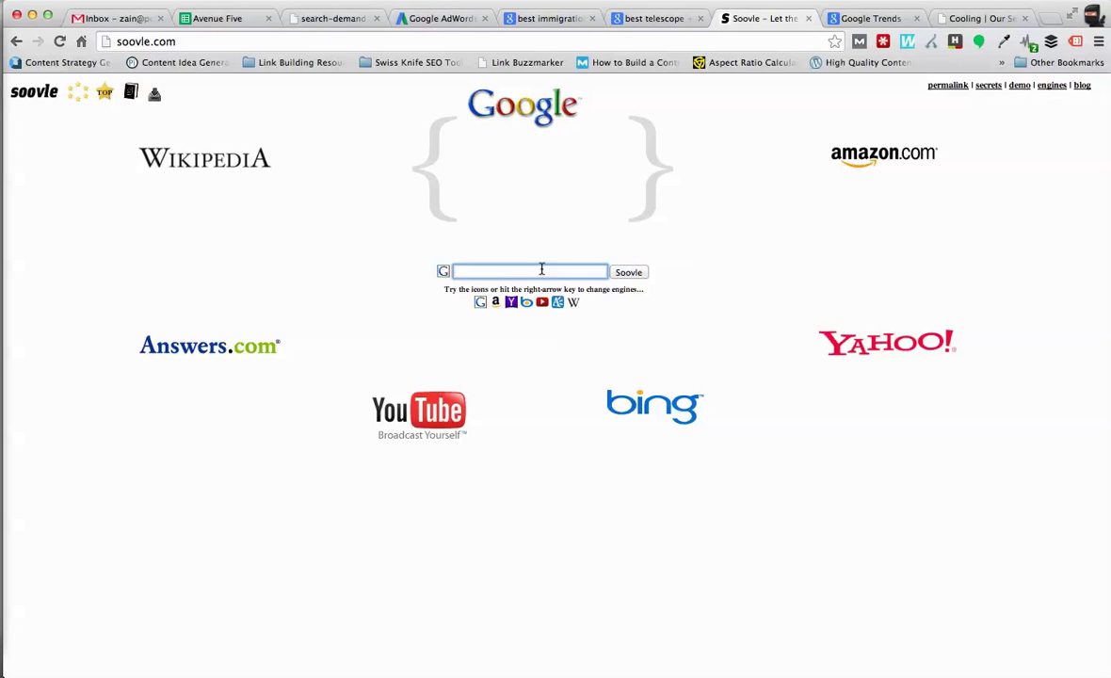
pyautogui.write('catering')
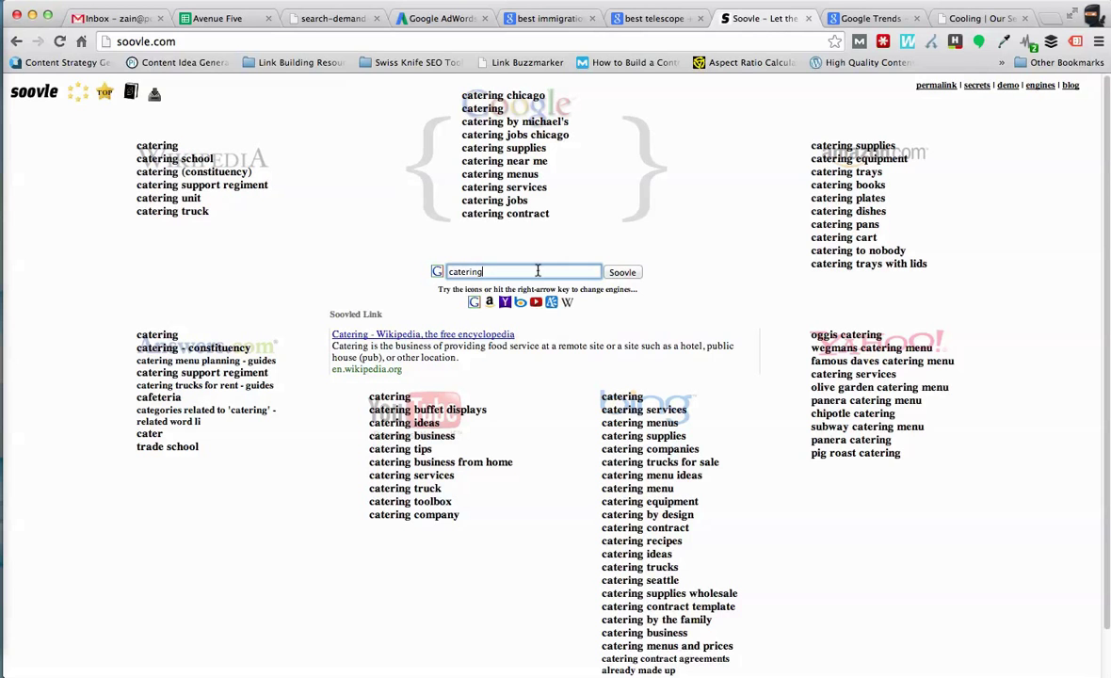
pyautogui.write('best')
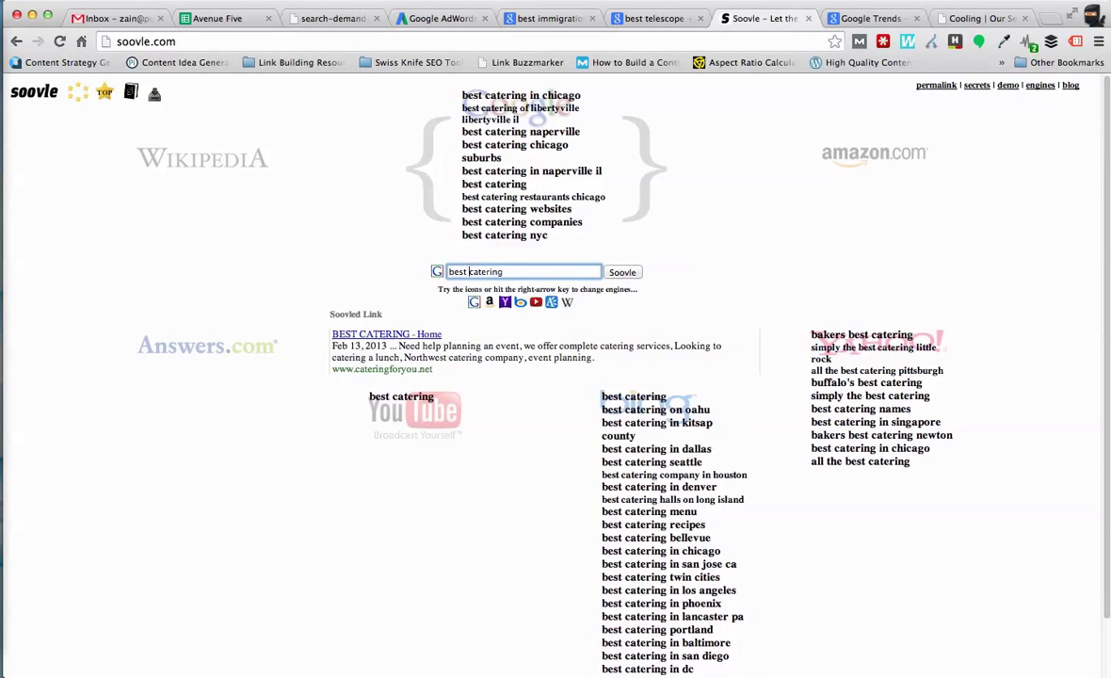
# Step: Change the Soovle query to "cheap catering" and look through the suggestions from each search engine
pyautogui.moveTo(464, 272); pyautogui.dragTo(450, 272)
pyautogui.write('cheap')
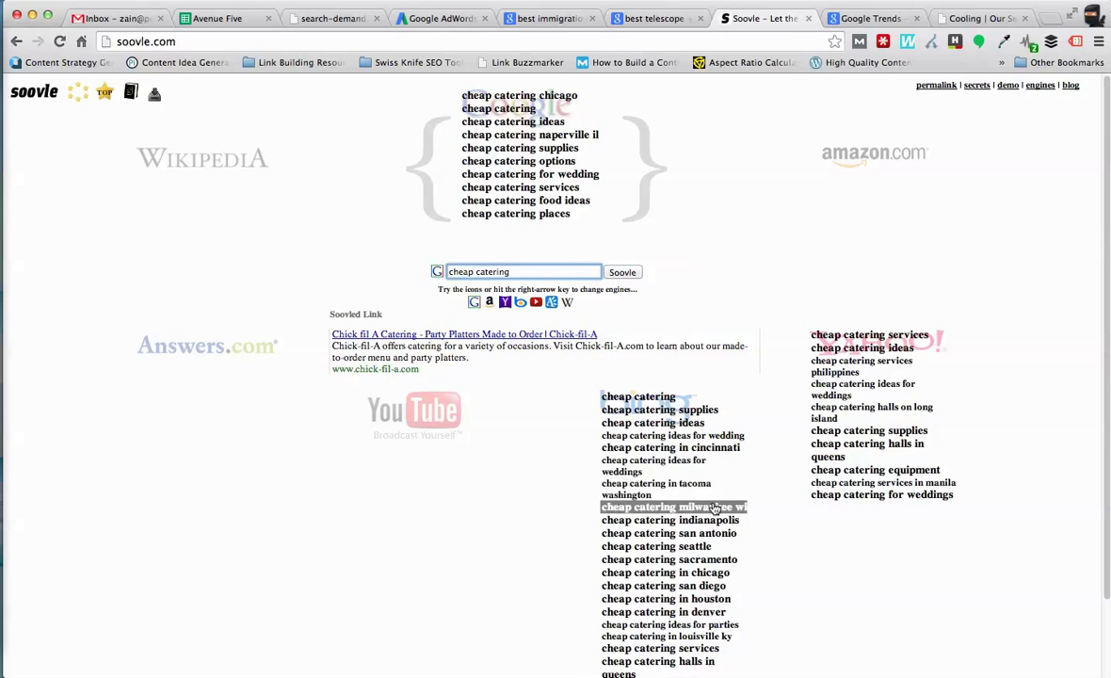
pyautogui.scroll(-3, 721, 507)
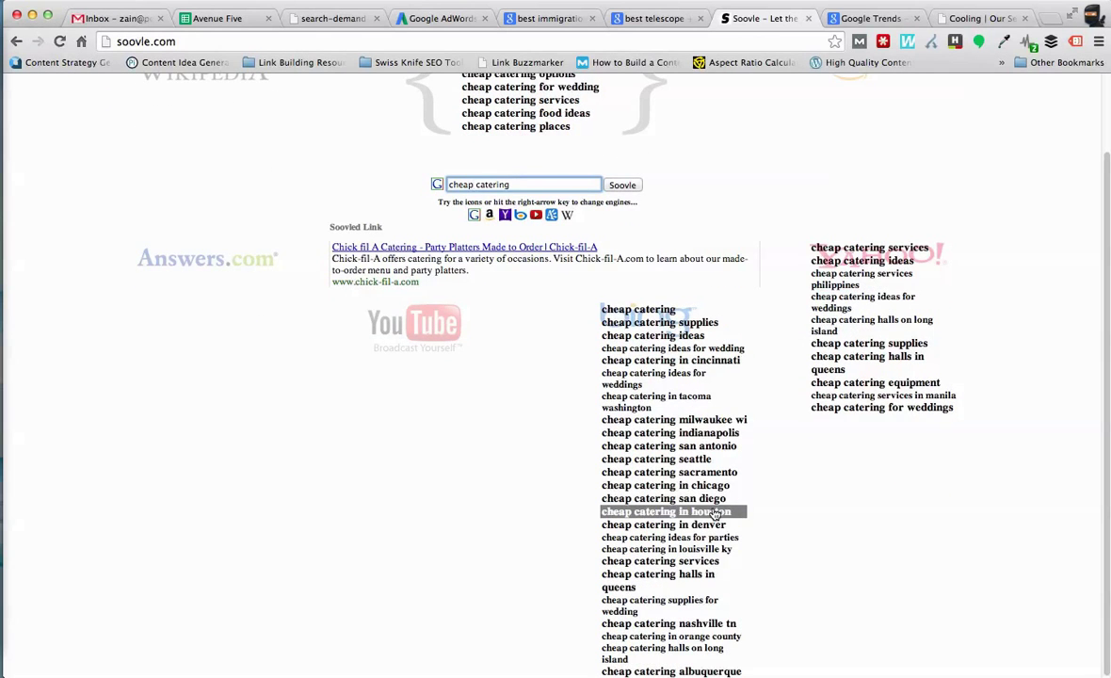
pyautogui.scroll(3, 716, 515)
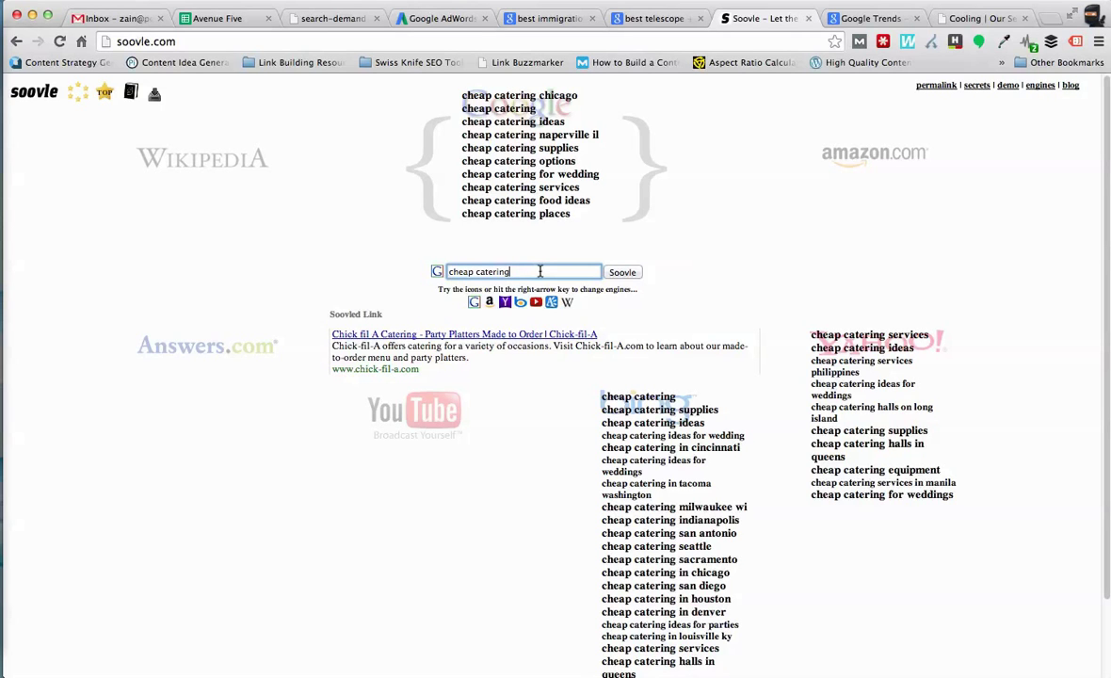
# Step: Switch to Google Trends and examine the interest over time for "ductless air conditioning" versus "central air conditioning"
pyautogui.click(738, 229)
pyautogui.hotkey('ctrl', 'Tab')
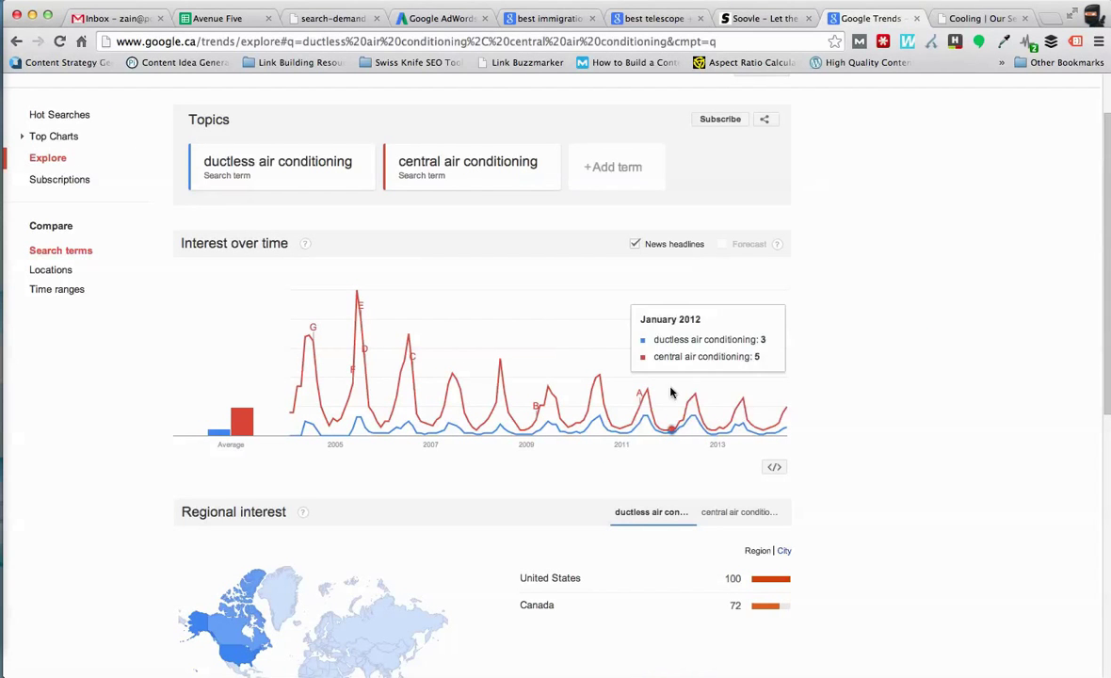
pyautogui.scroll(2, 897, 282)
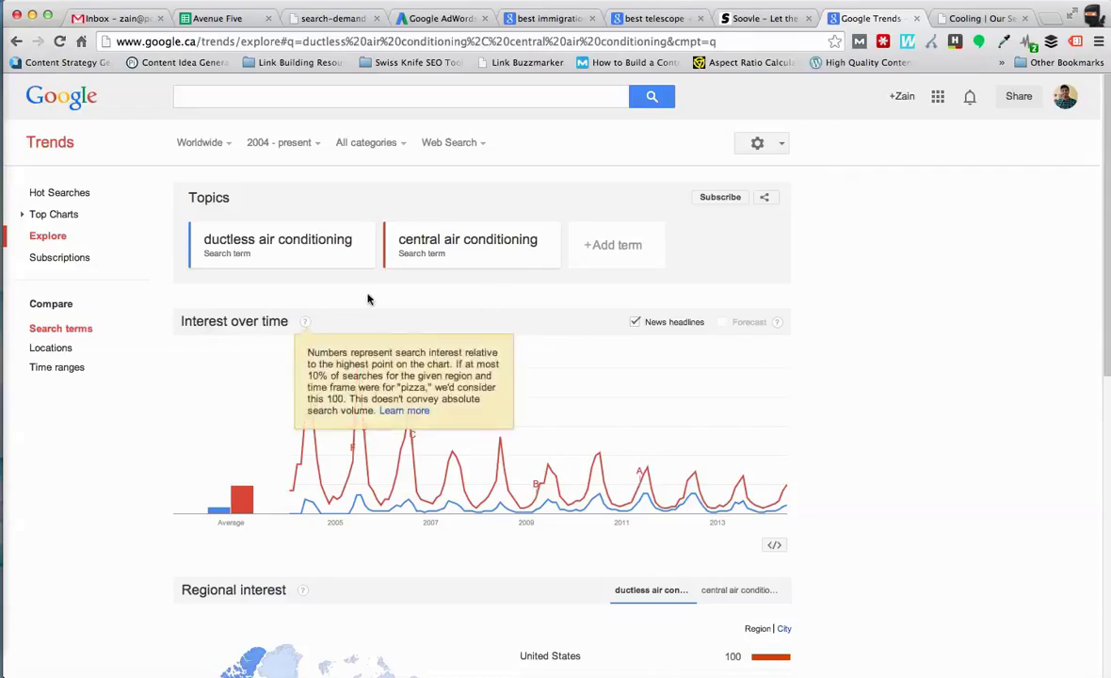
pyautogui.moveTo(603, 515)
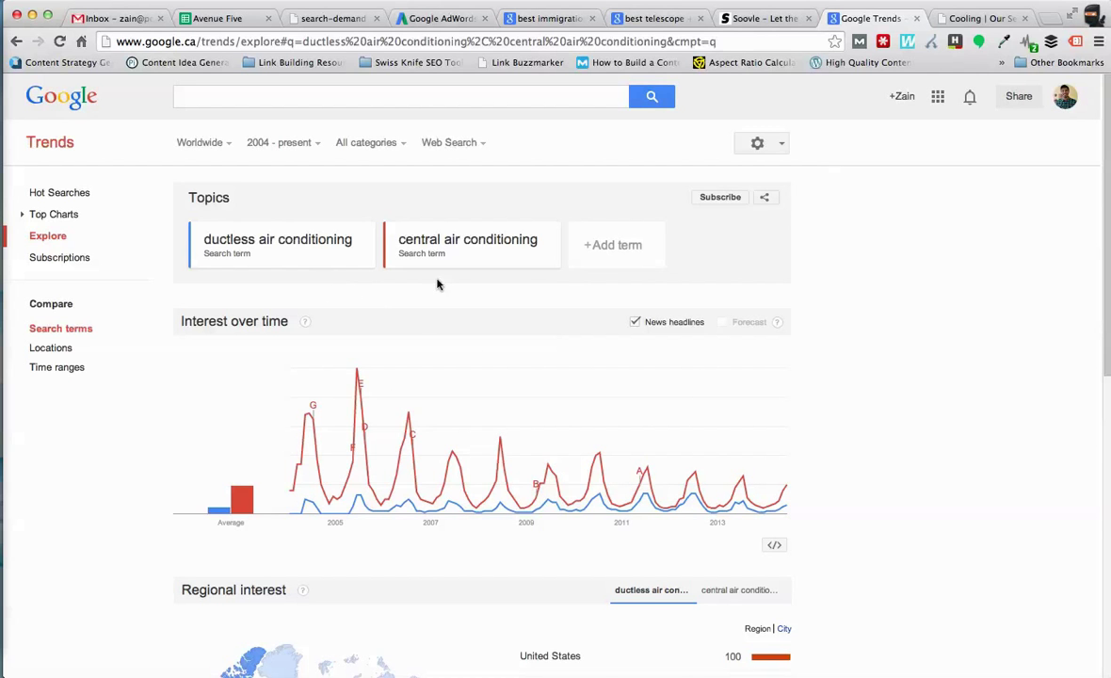
pyautogui.scroll(-4, 943, 414)
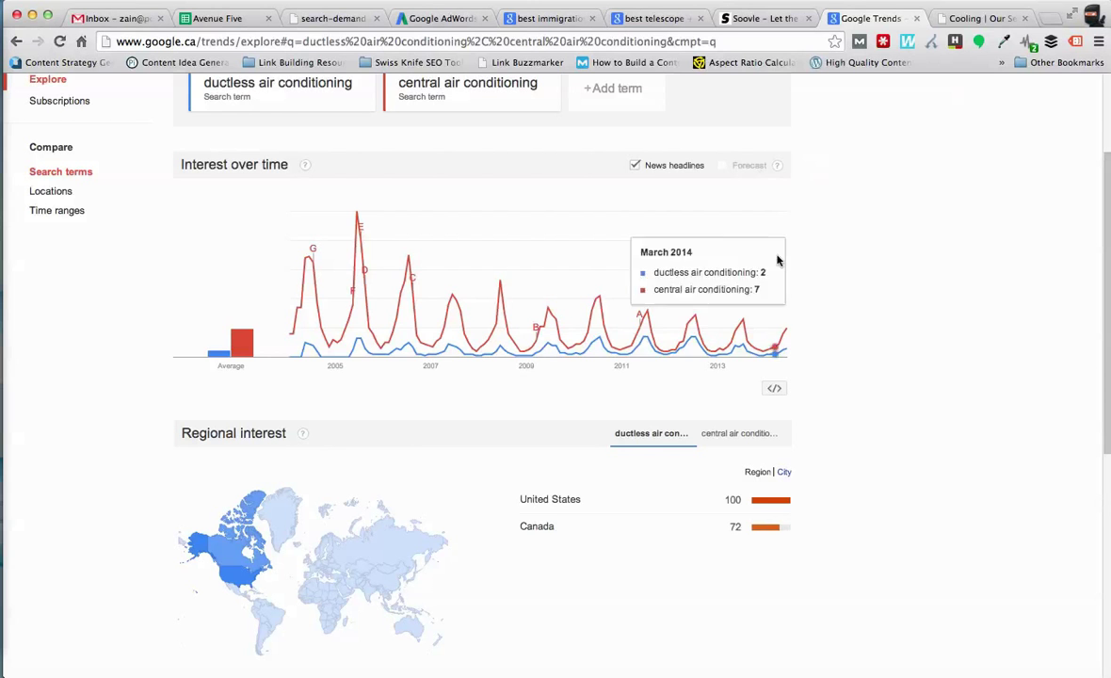
# Step: Review the top and rising related queries for ductless air conditioning, then return to the Search Demand Curve chart
pyautogui.scroll(-5, 744, 514)
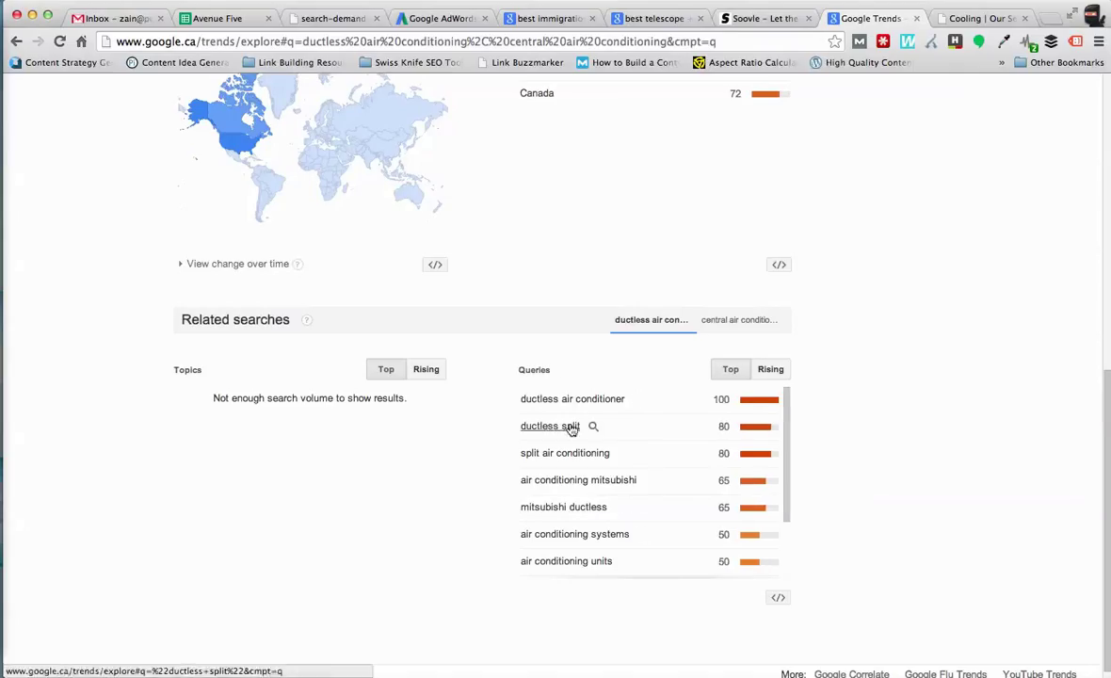
pyautogui.scroll(-1, 603, 457)
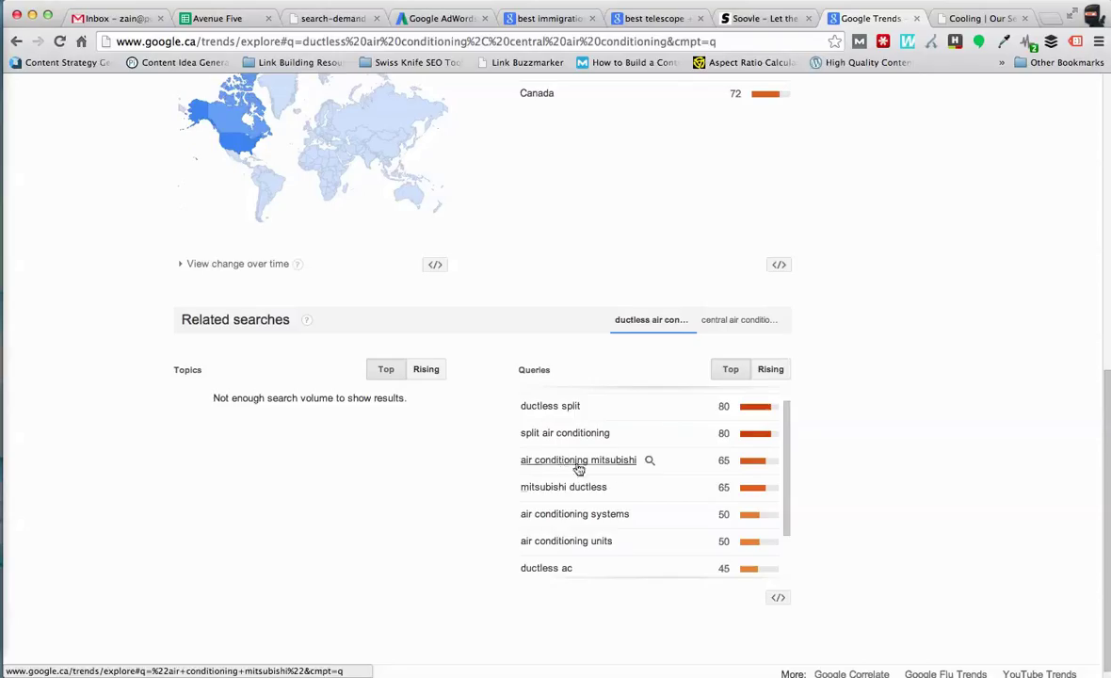
pyautogui.click(767, 374)
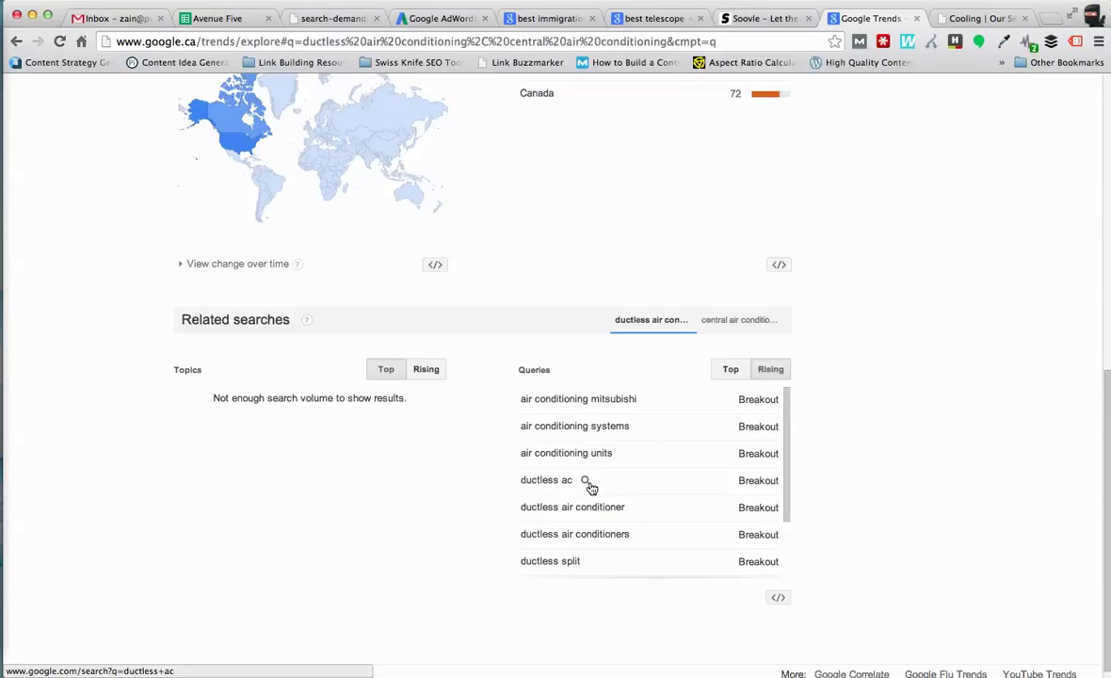
pyautogui.click(355, 27)
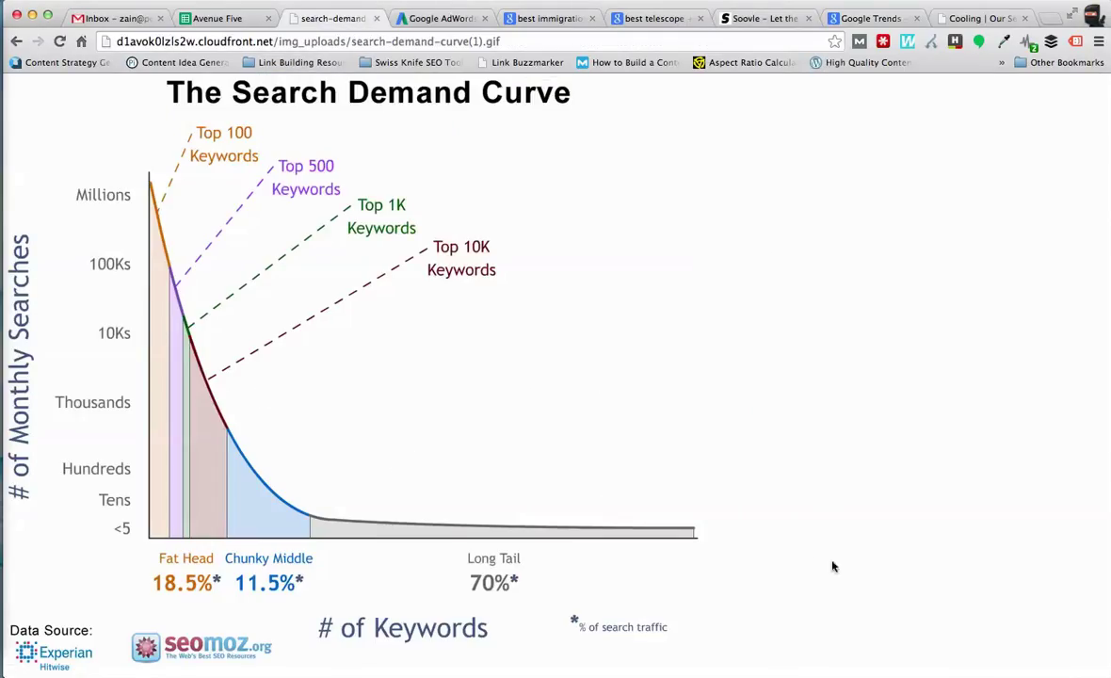